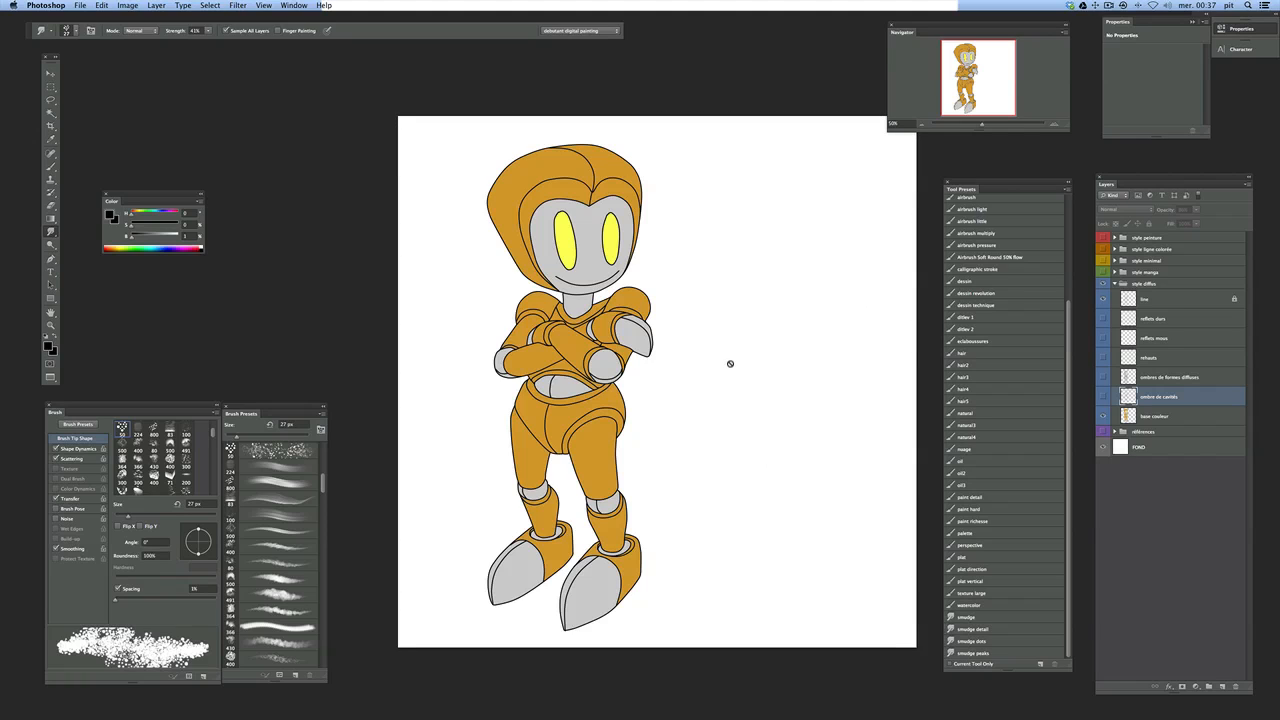
Step: Select the "base couleur" layer and view its available blending modes without changing the current one
scroll(740, 363, "left", 2)
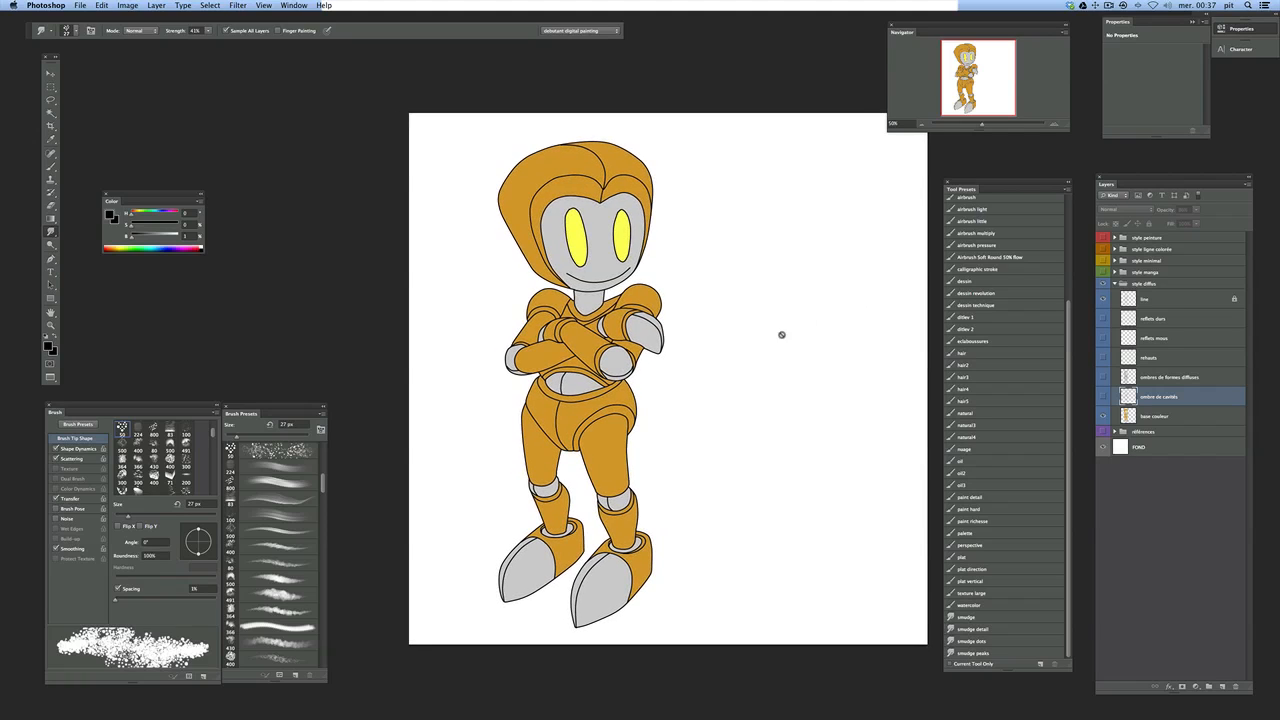
left_click(1123, 415)
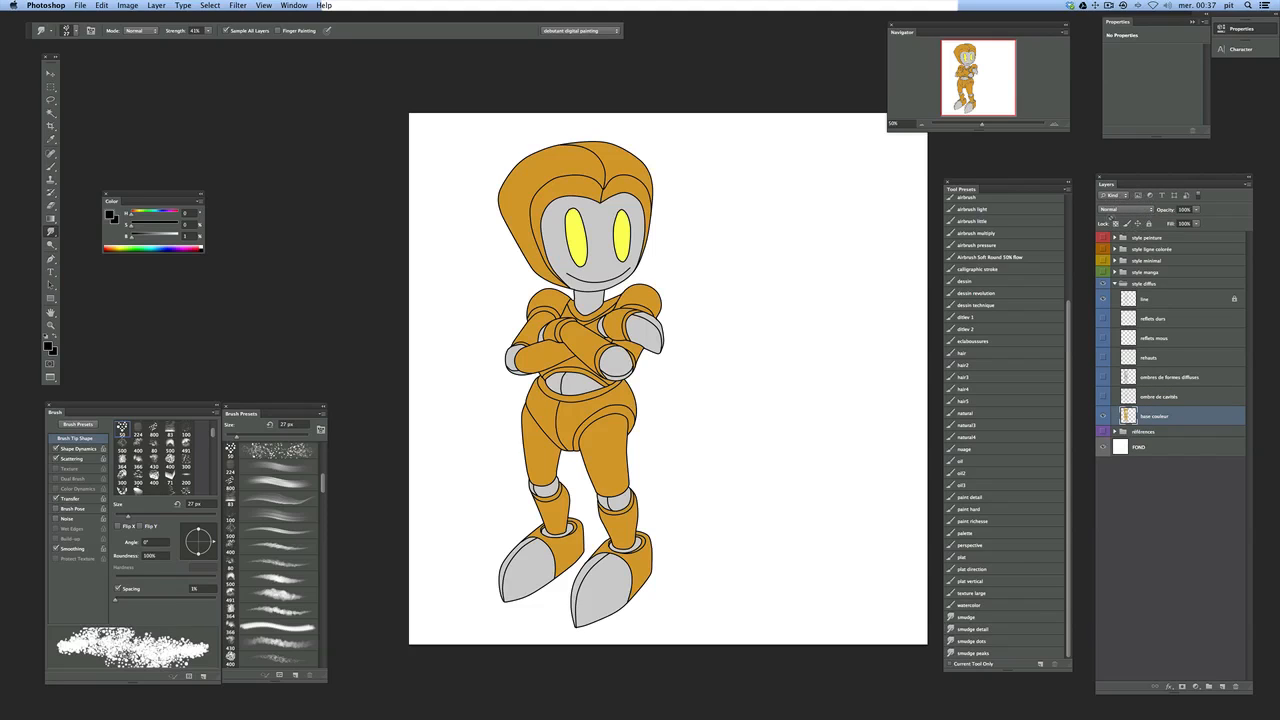
left_click(1149, 207)
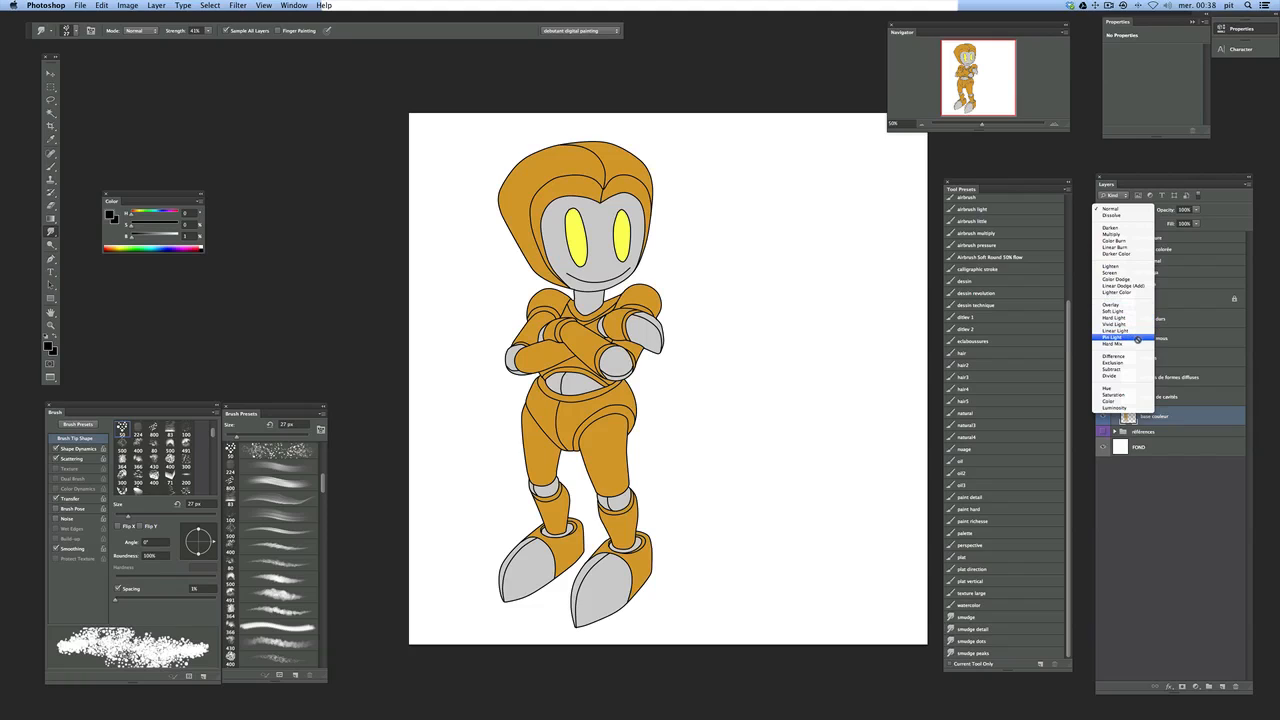
left_click(1166, 359)
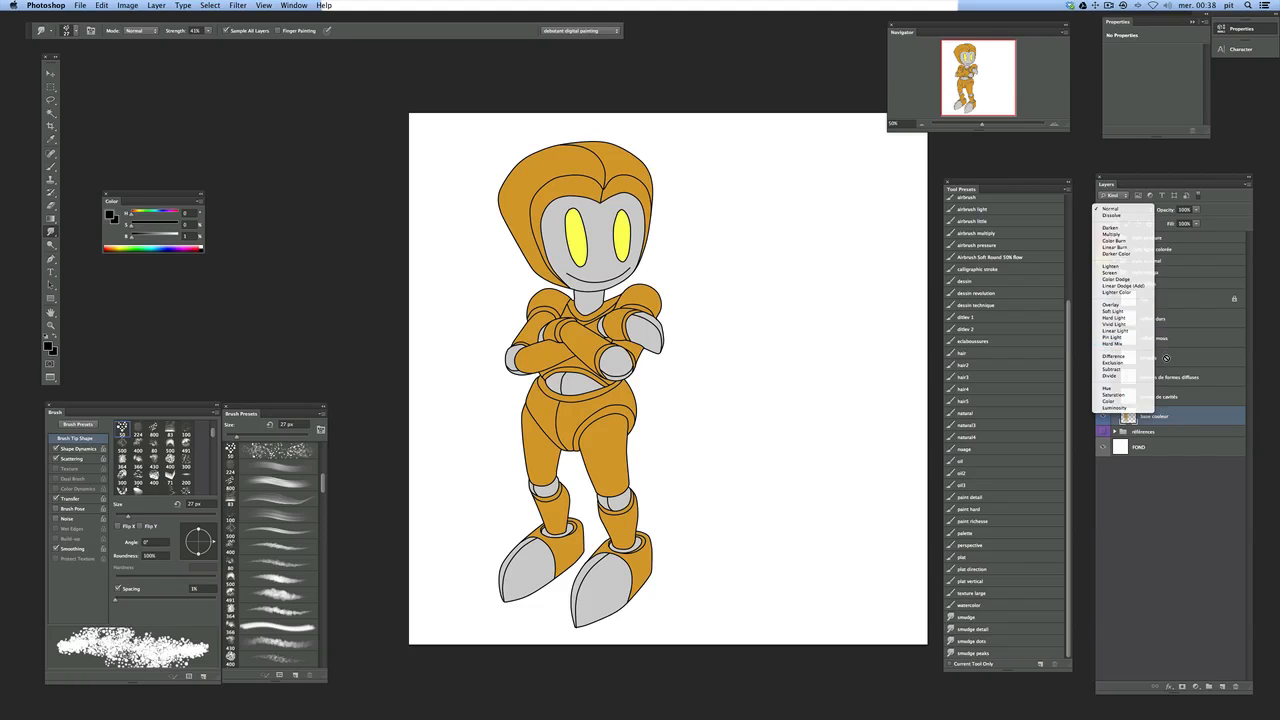
Step: Select the "ombre de cavités" layer and make it visible, comparing the robot with and without its shading
left_click(1130, 397)
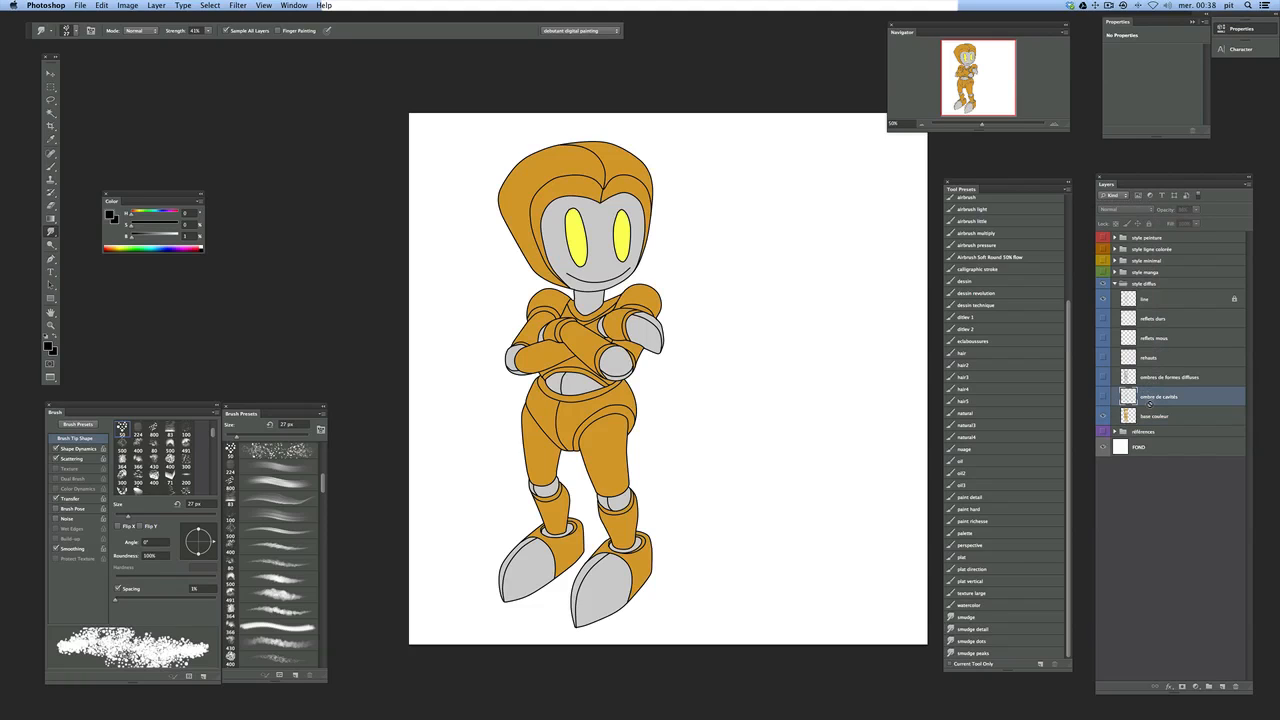
left_click(1105, 397)
left_click(1104, 397)
left_click(1104, 397)
left_click(1103, 397)
left_click(1102, 397)
left_click(1102, 397)
left_click(1103, 397)
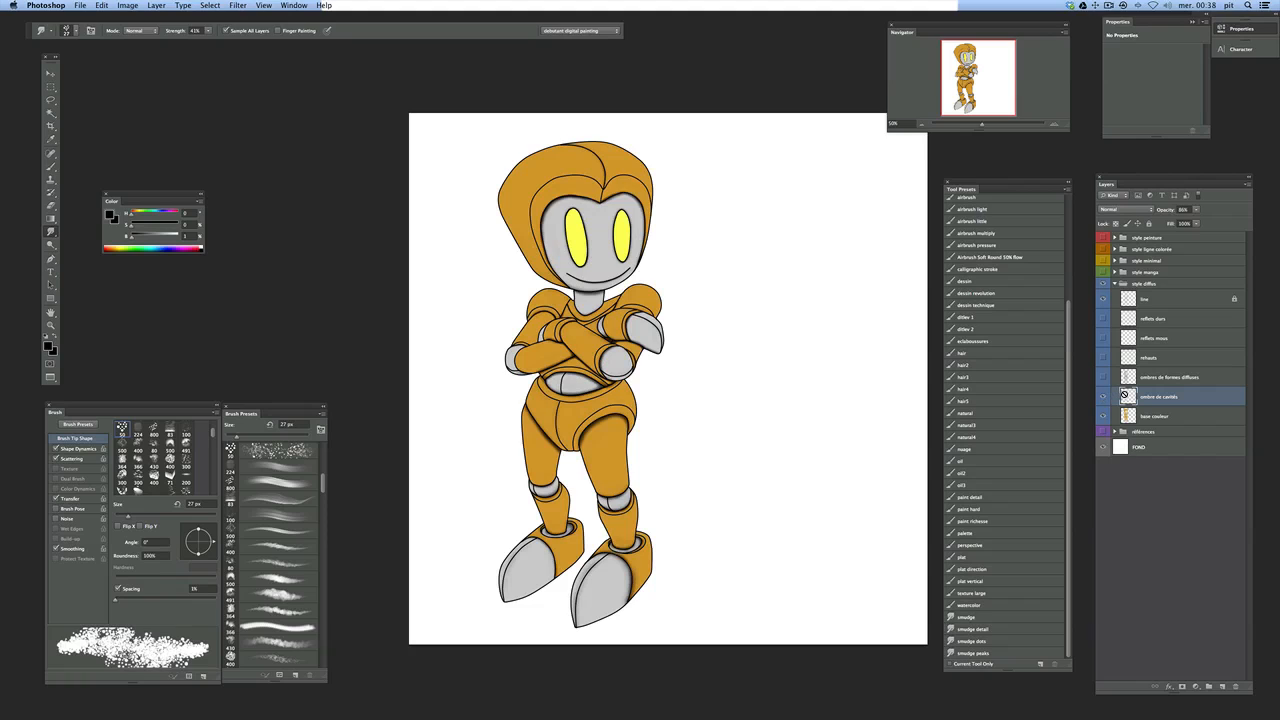
Step: Set the "ombre de cavités" layer's blending mode to Multiply and compare the robot with the layer hidden and shown
left_click(1141, 211)
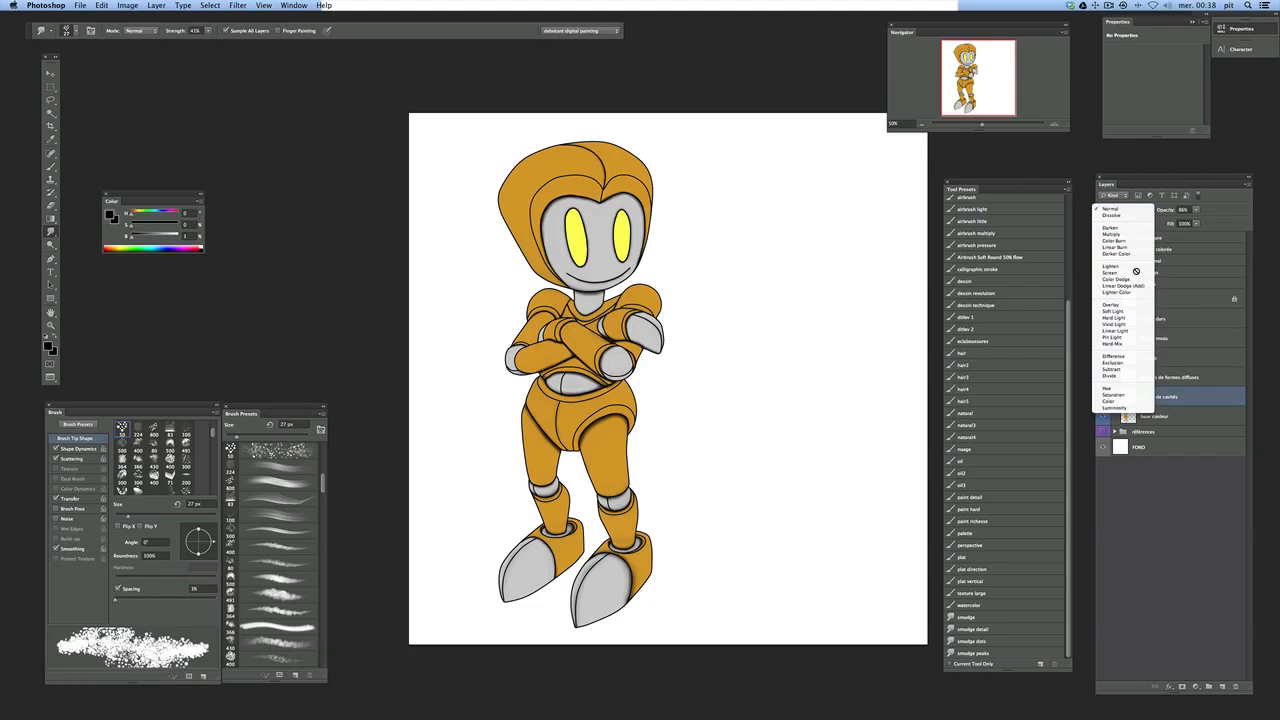
left_click(1131, 234)
left_click(1104, 396)
left_click(1104, 396)
left_click(1104, 396)
left_click(1104, 396)
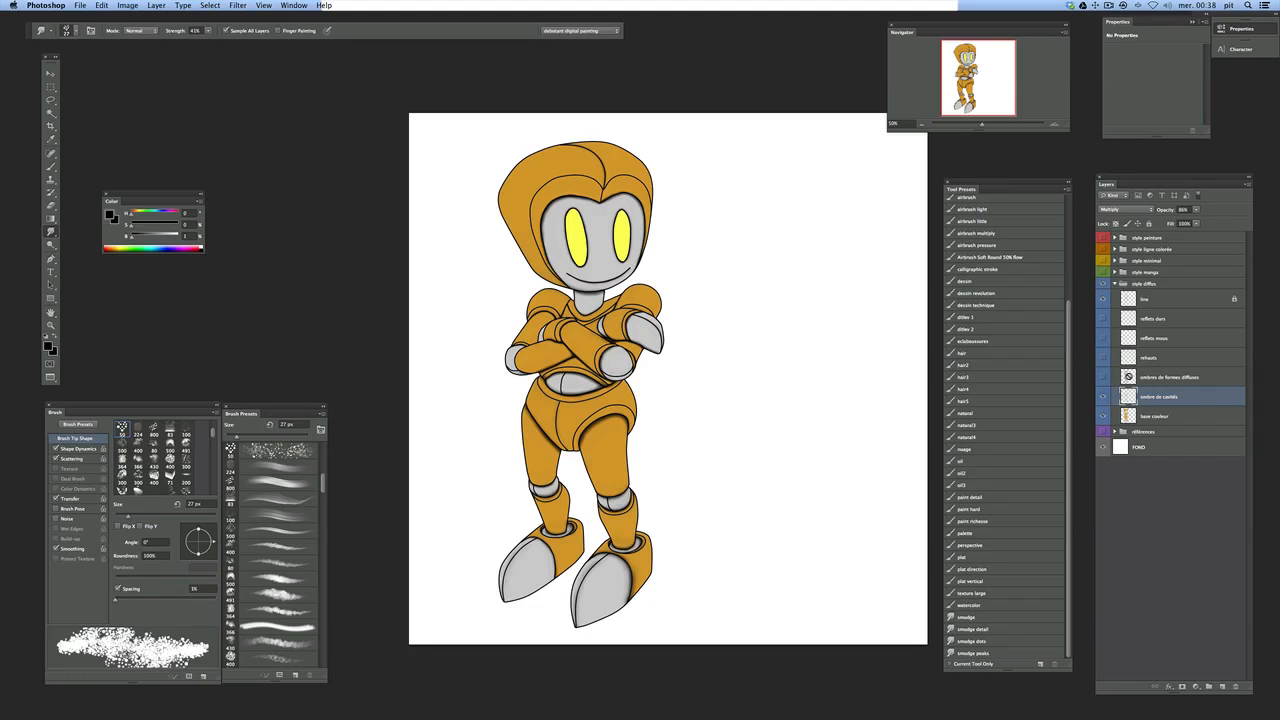
Step: Show the "ombres de formes diffuses" layer and set its blending mode to Multiply
left_click(1128, 377)
left_click(1103, 376)
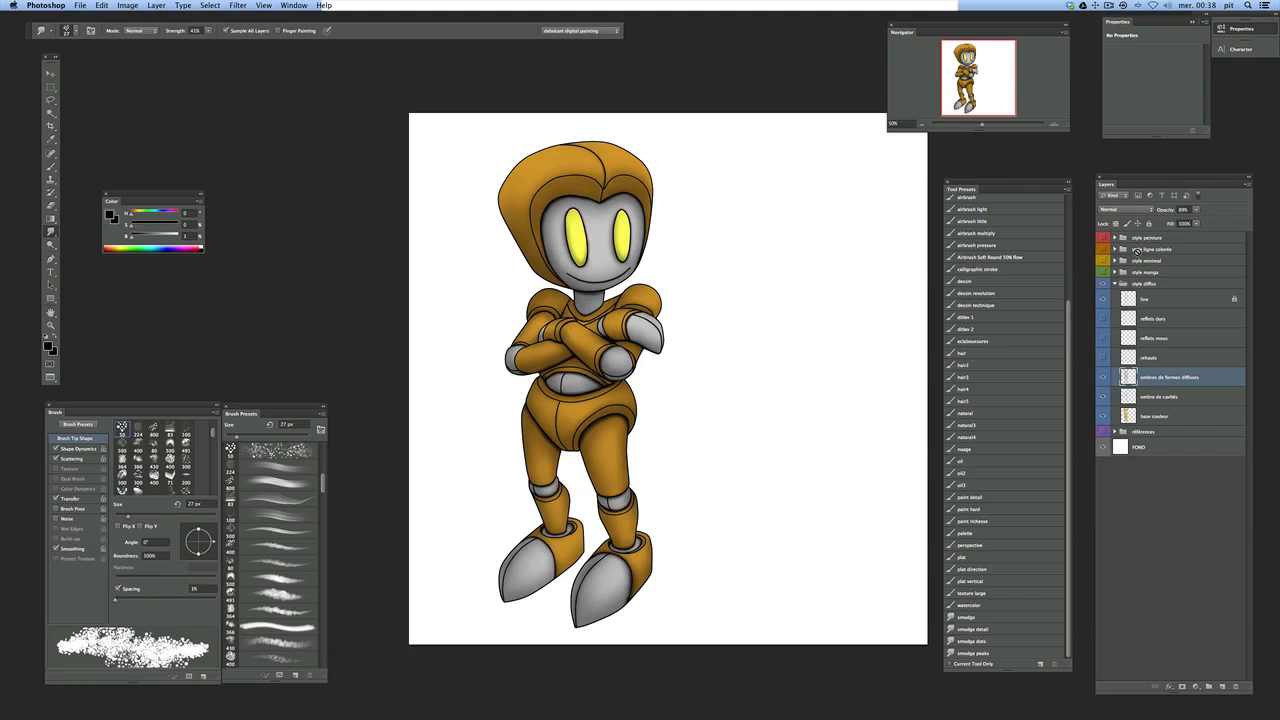
left_click(1140, 208)
left_click(1125, 235)
Step: Move the "ombres de formes diffuses" layer below "ombre de cavités", directly above "base couleur"
left_click_drag(1127, 377, 1132, 400)
left_click(1130, 377)
left_click(1130, 395)
Step: Set the blending modes of "ombres de formes diffuses" and "ombre de cavités" back to Normal
left_click(1137, 211)
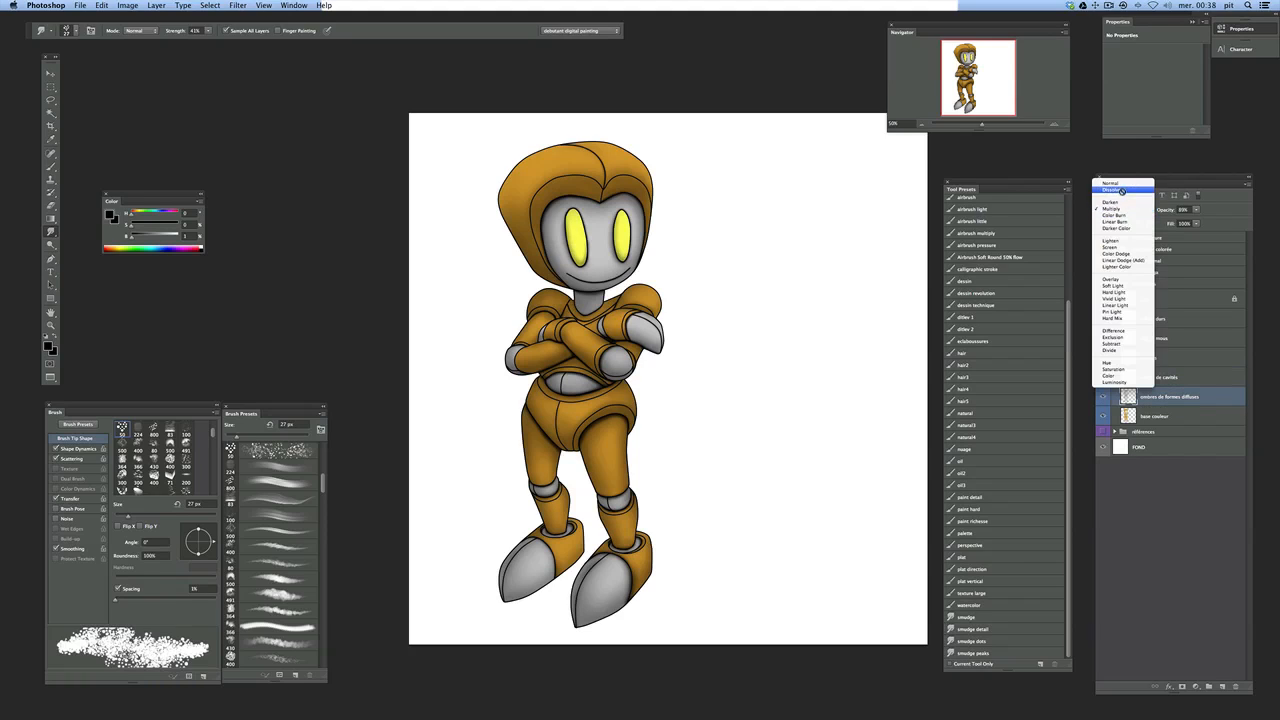
left_click(1121, 188)
left_click(1130, 377)
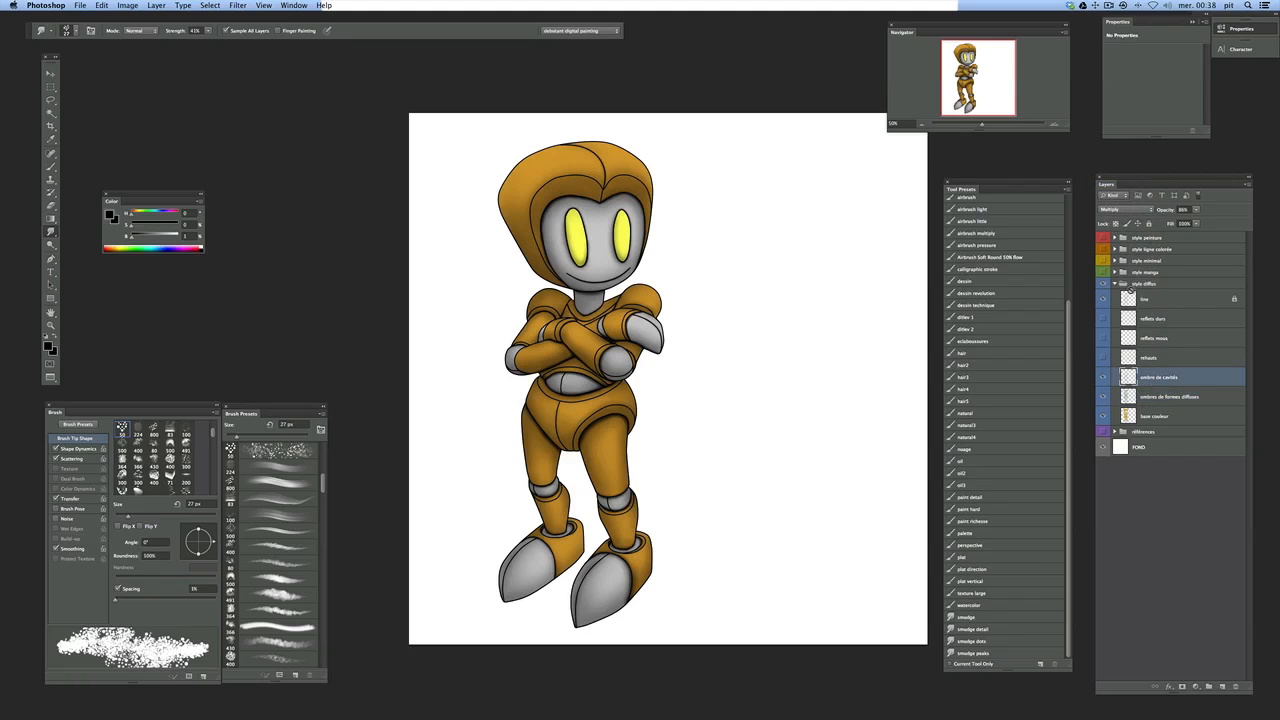
left_click(1133, 210)
left_click(1120, 185)
Step: Show the "rehauts" layer, keep its Screen blending mode, and compare the robot with and without the highlights
left_click(1103, 356)
left_click(1103, 357)
left_click(1103, 357)
left_click(1103, 357)
left_click(1103, 357)
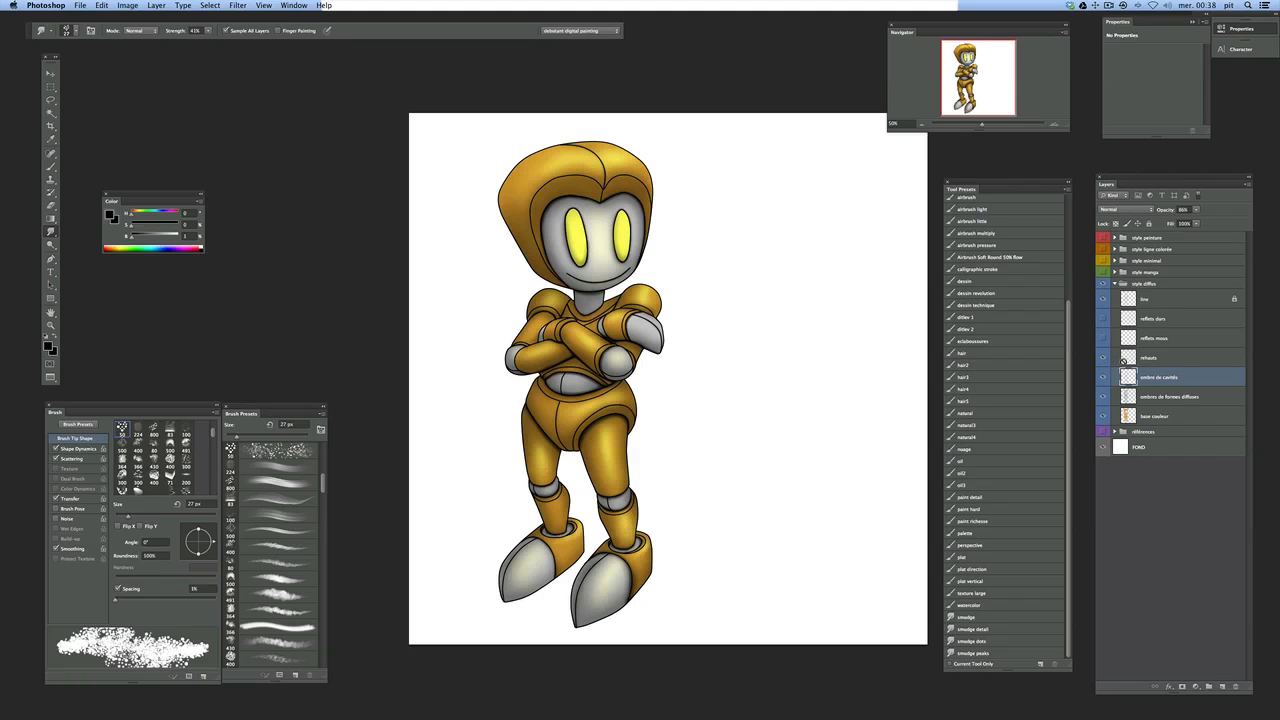
left_click(1128, 358)
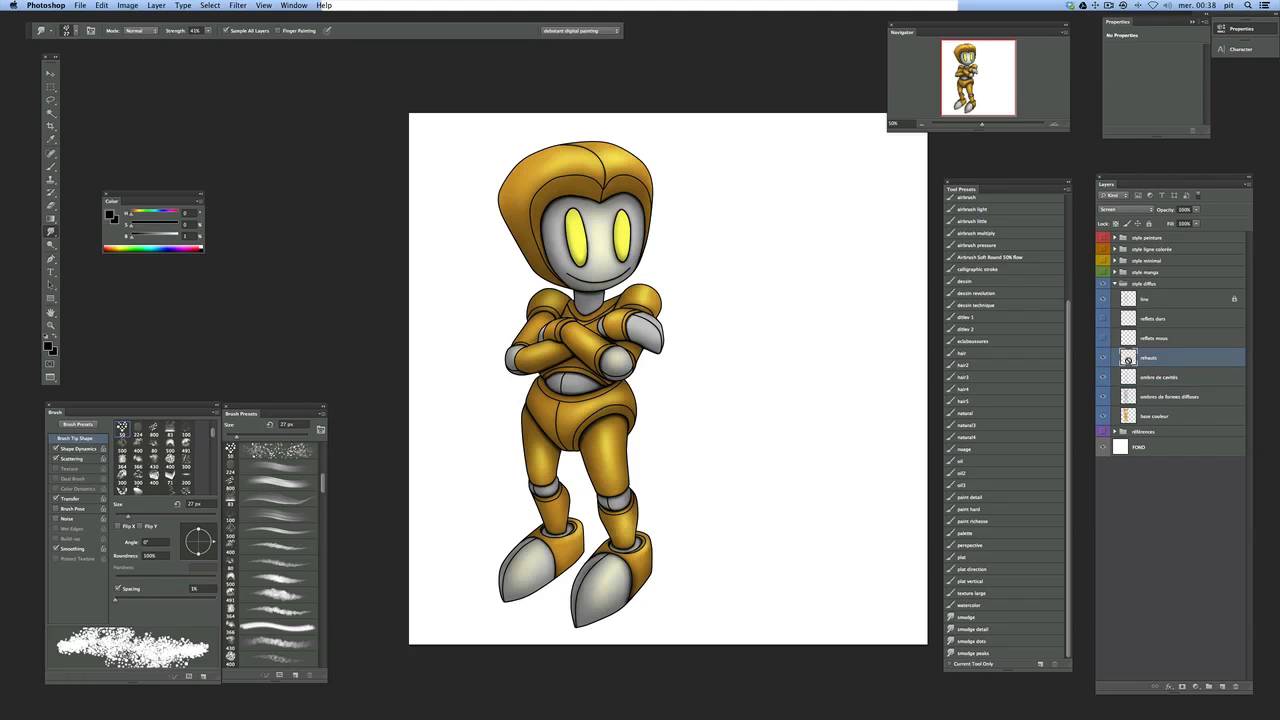
left_click(1128, 209)
left_click(1130, 209)
left_click(1103, 355)
left_click(1103, 355)
left_click(1112, 338)
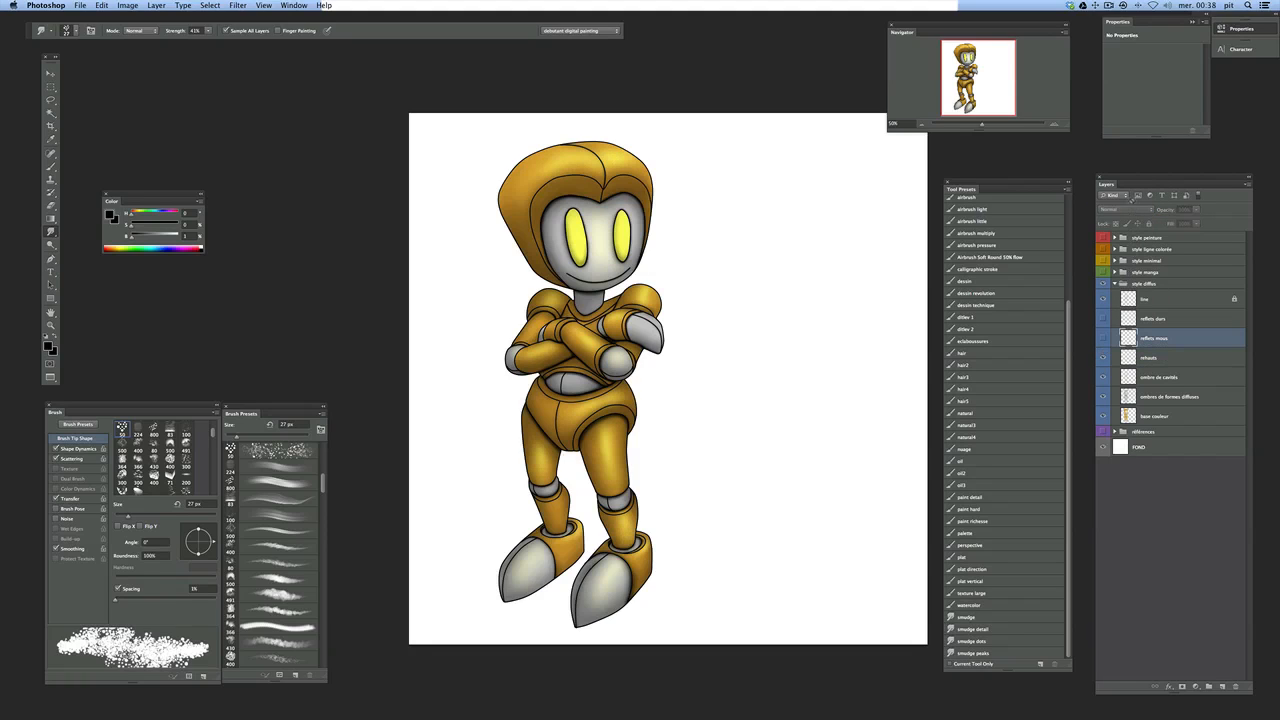
Step: Switch the "rehauts" layer's blending mode to Normal for comparison and restore it to Screen
left_click(1124, 357)
left_click(1129, 209)
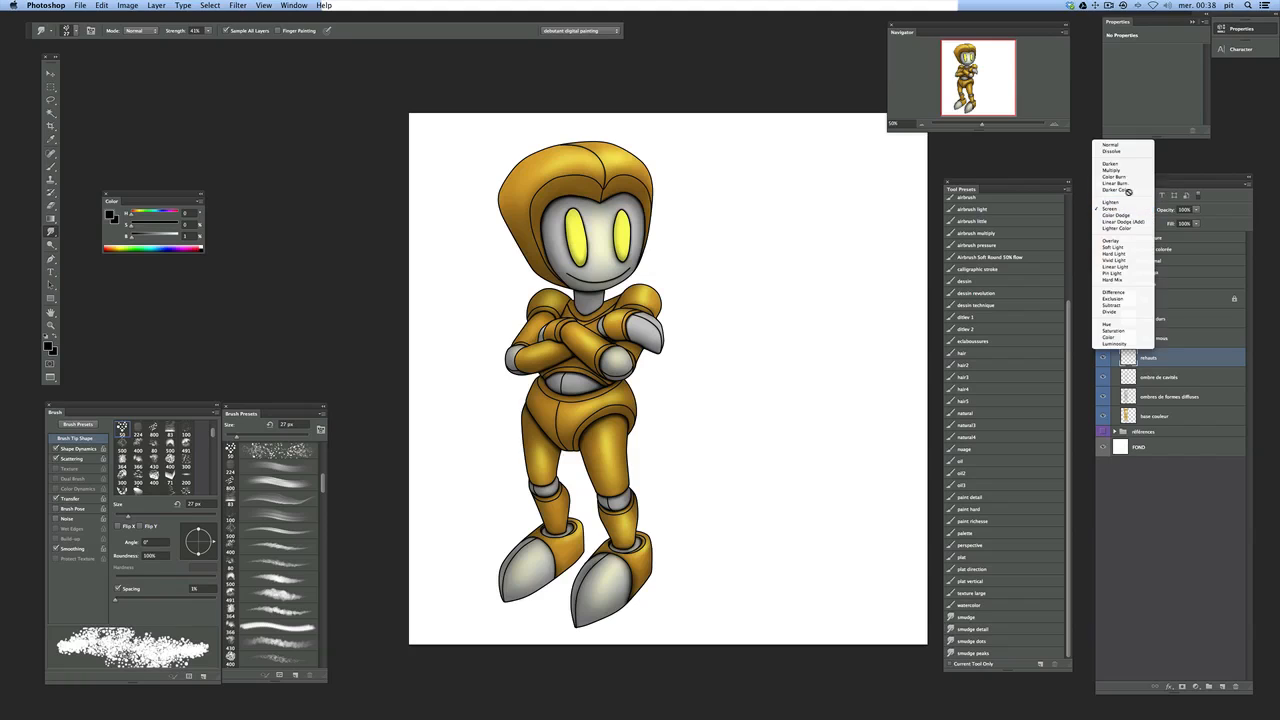
left_click(1113, 146)
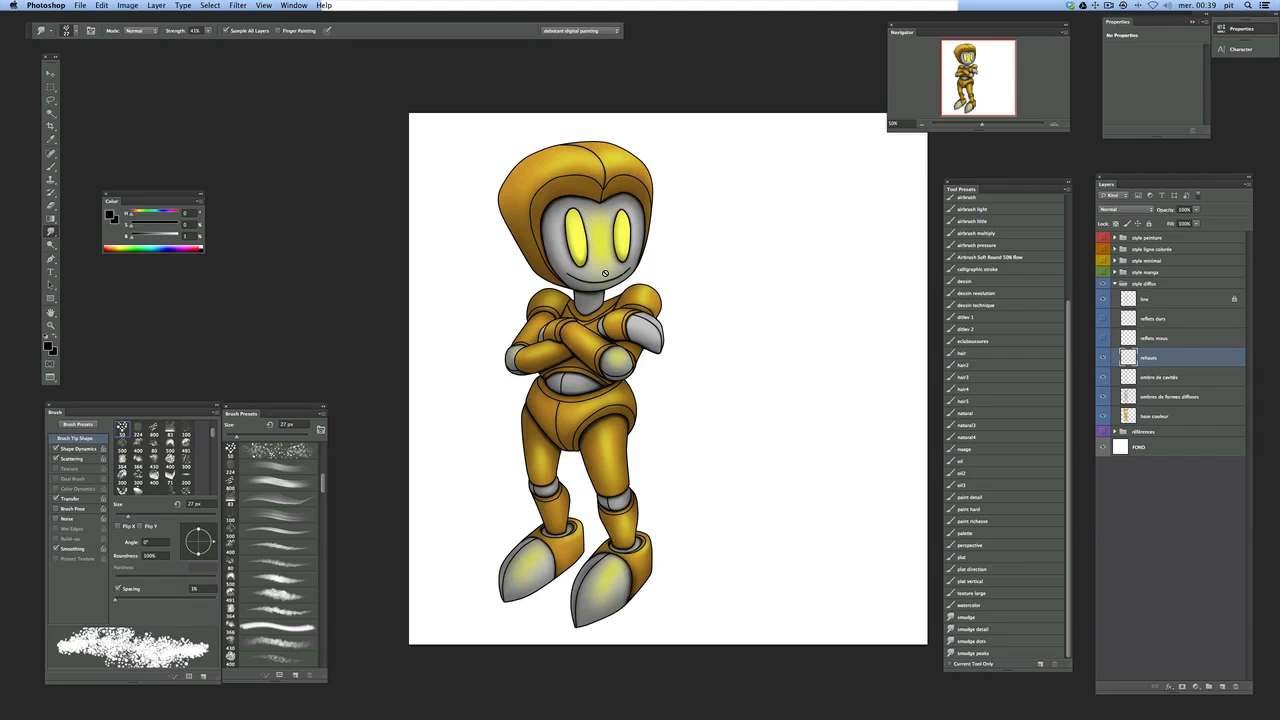
left_click(1140, 208)
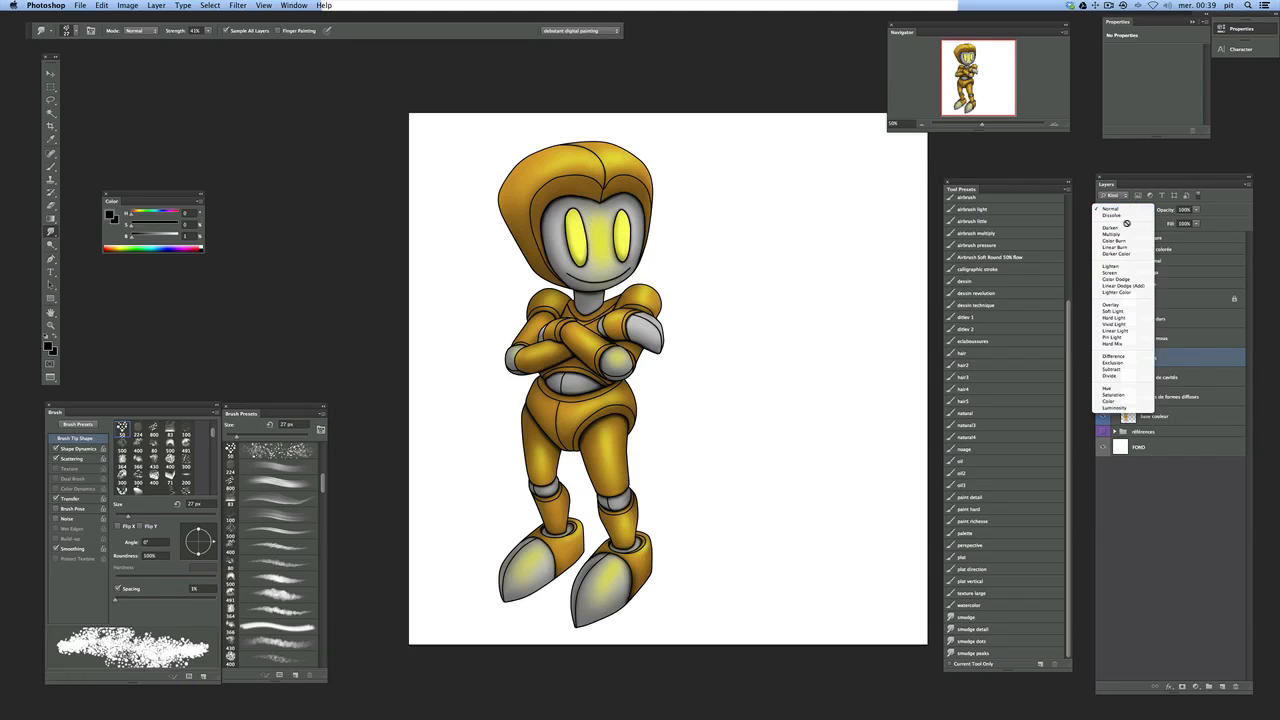
left_click(1121, 273)
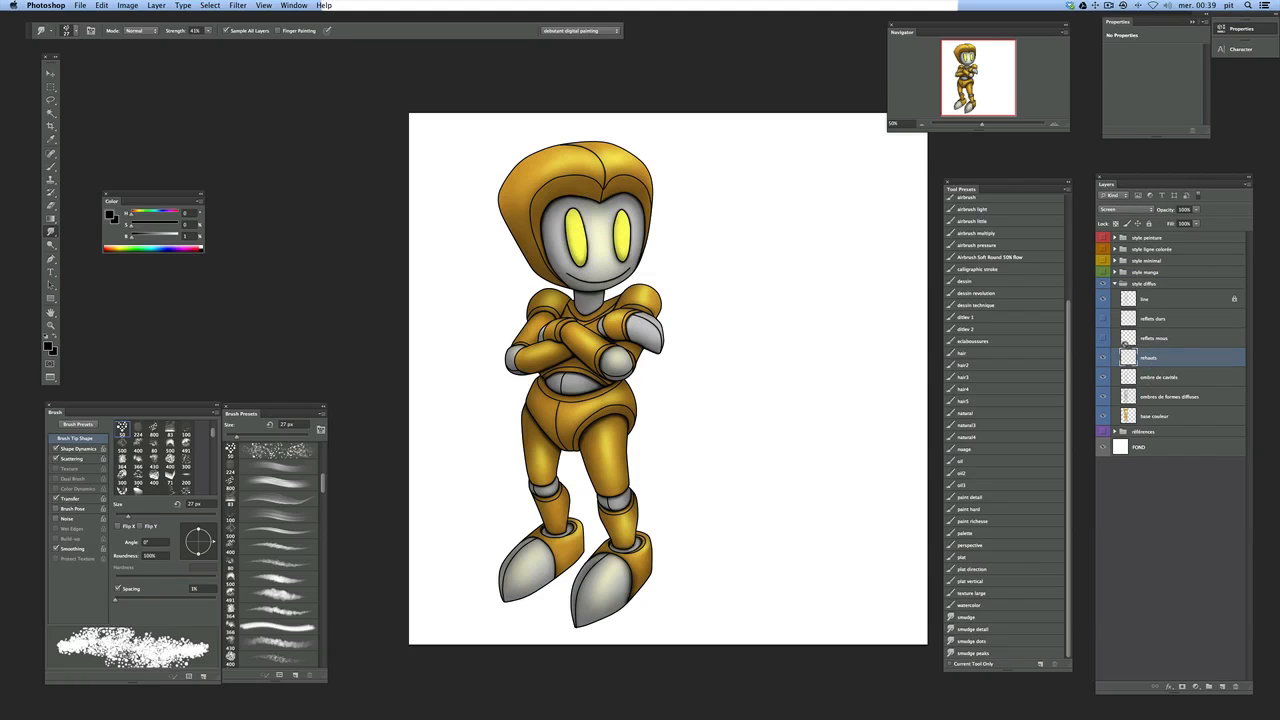
Step: Make the "reflets mous" layer visible, comparing the robot with and without the soft reflections
left_click(1103, 337)
left_click(1104, 337)
left_click(1104, 337)
left_click(1104, 337)
left_click(1104, 337)
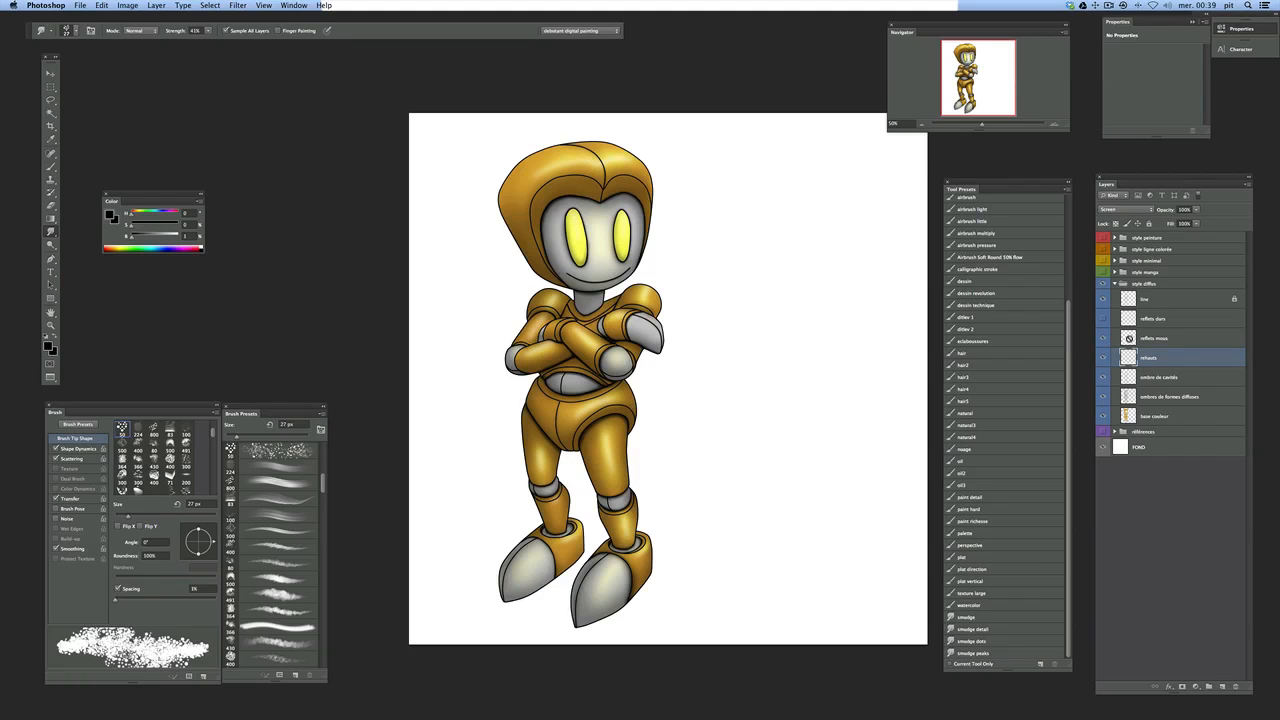
Step: Set the "reflets mous" layer's blending mode to Screen and compare the robot with the layer hidden and shown
left_click(1129, 338)
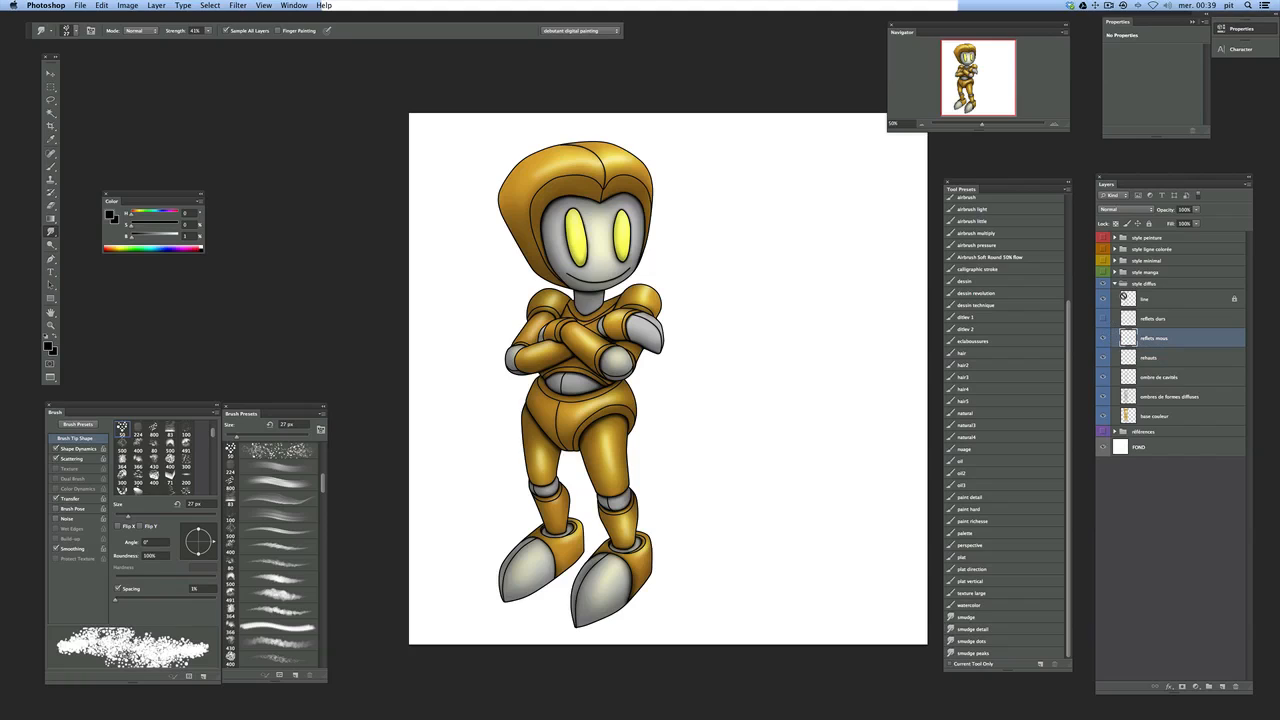
left_click(1125, 209)
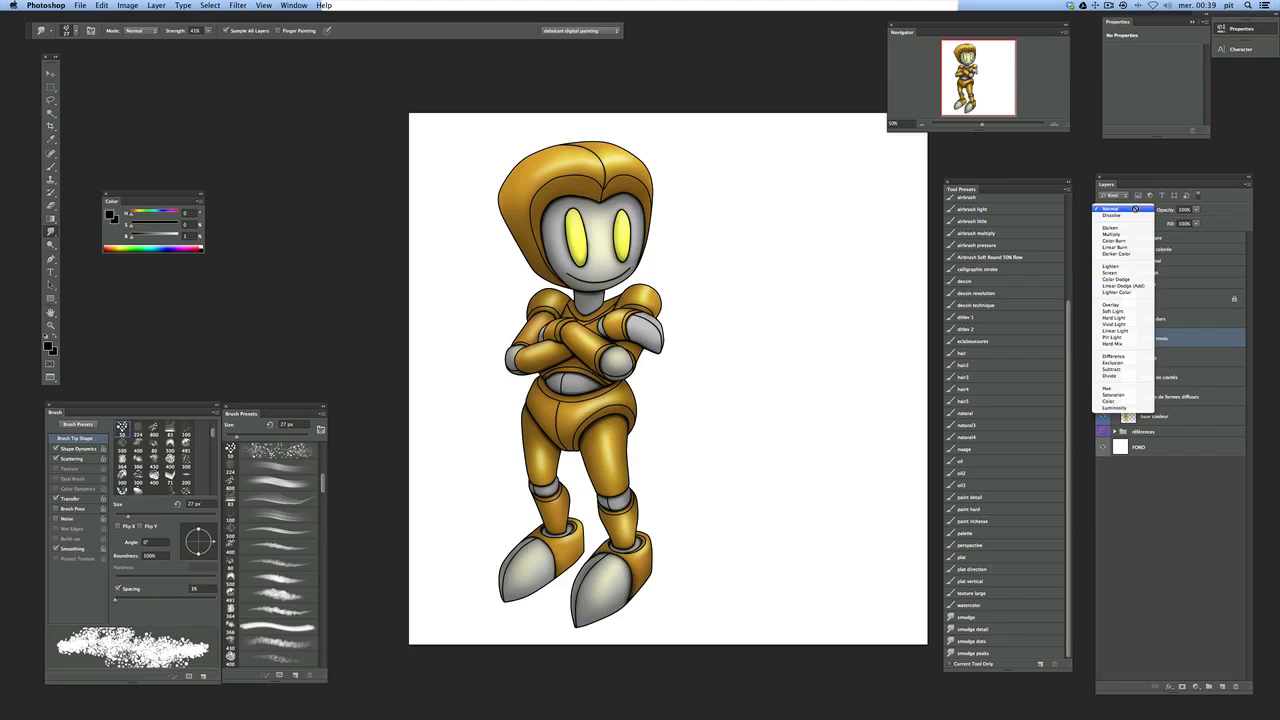
left_click(1134, 272)
left_click(1104, 337)
left_click(1104, 337)
left_click(1104, 337)
left_click(1104, 337)
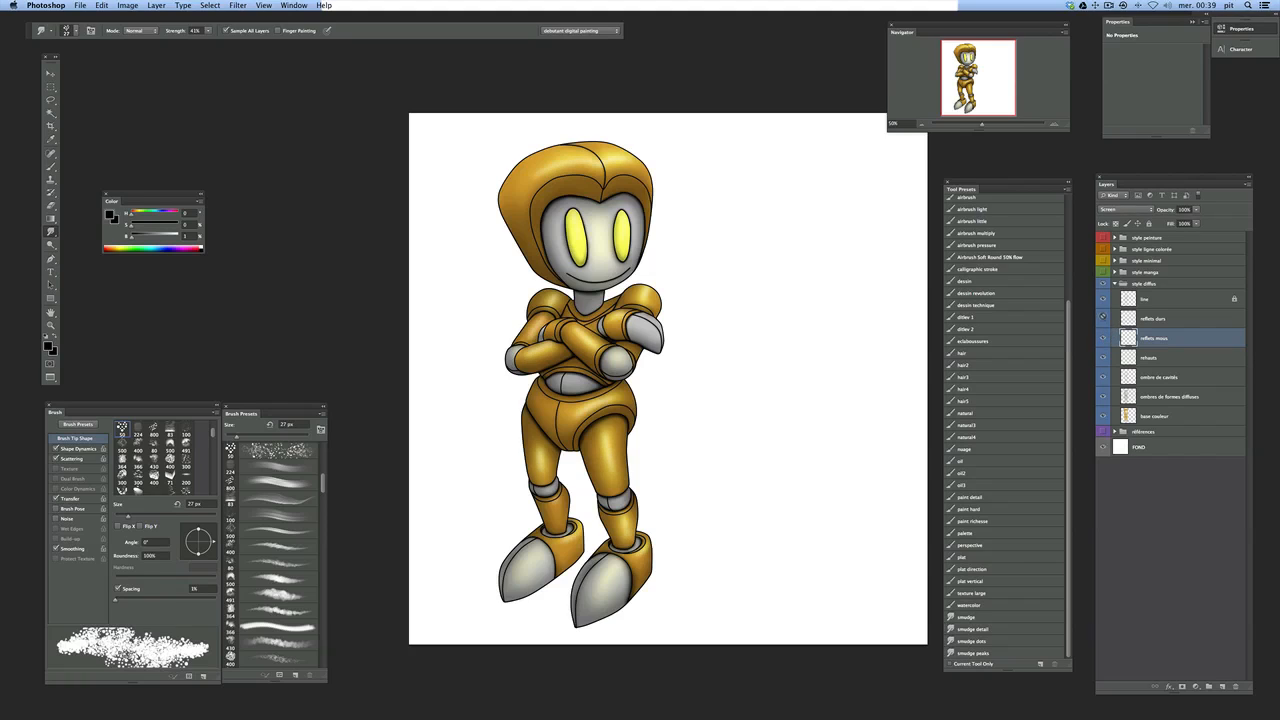
Step: Make the "reflets durs" layer visible and select it, comparing the robot with and without the hard reflections
left_click(1108, 317)
left_click(1103, 318)
left_click(1103, 318)
left_click(1103, 318)
left_click(1103, 318)
left_click(1103, 318)
left_click(1103, 318)
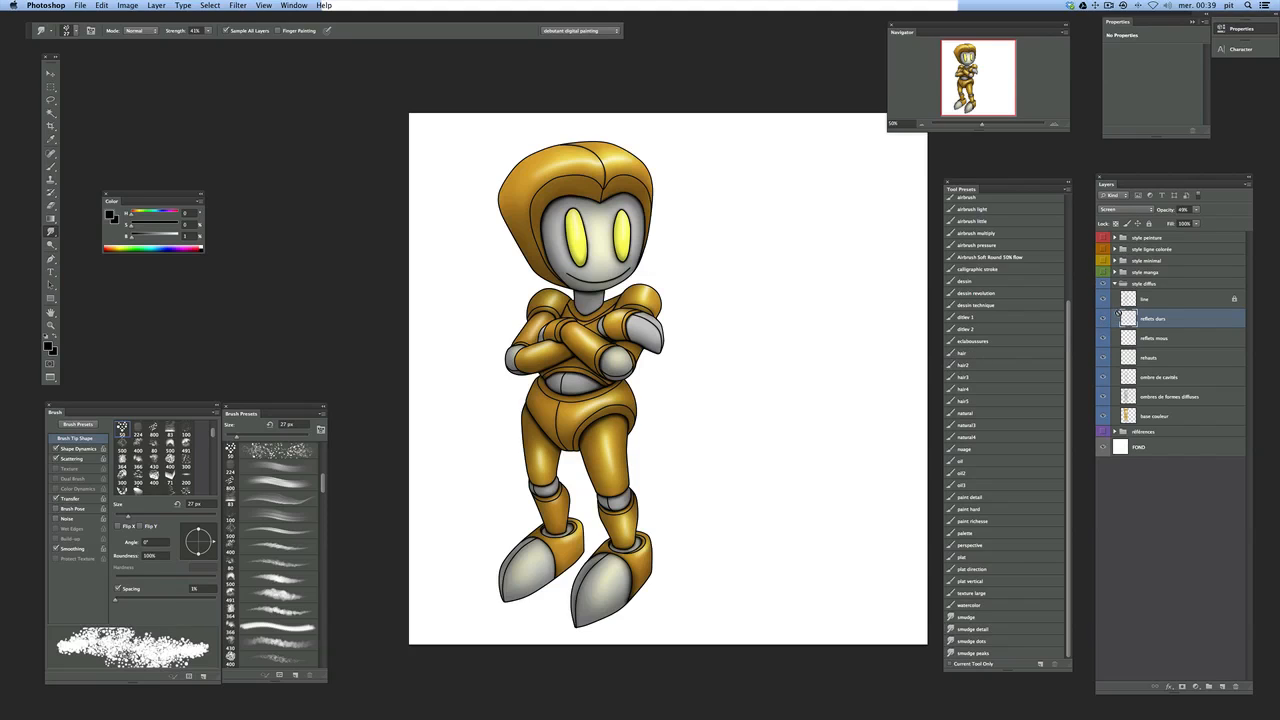
Step: Select the "line" layer and compare the robot with the line art hidden and shown
left_click(1120, 300)
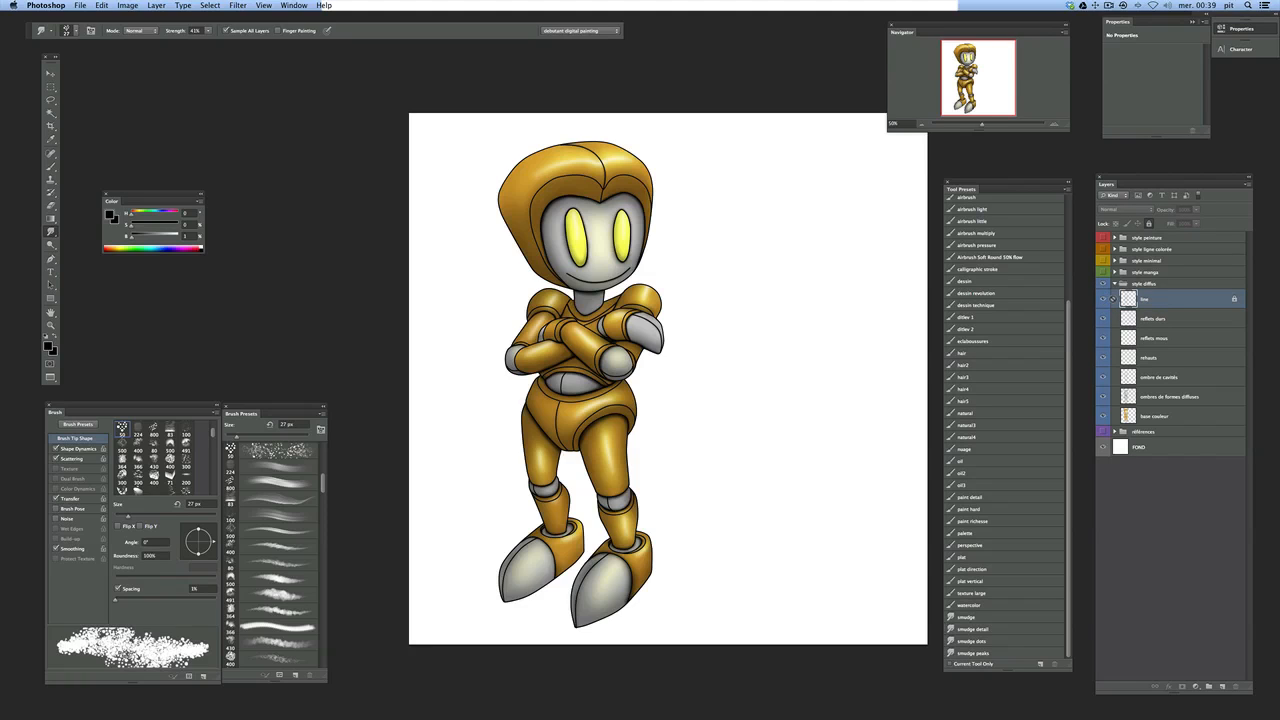
left_click(1102, 298)
left_click(1102, 298)
left_click(1102, 299)
left_click(1103, 300)
Step: Unlock the "line" layer and set its blending mode to Multiply
left_click(1233, 298)
double_click(1232, 299)
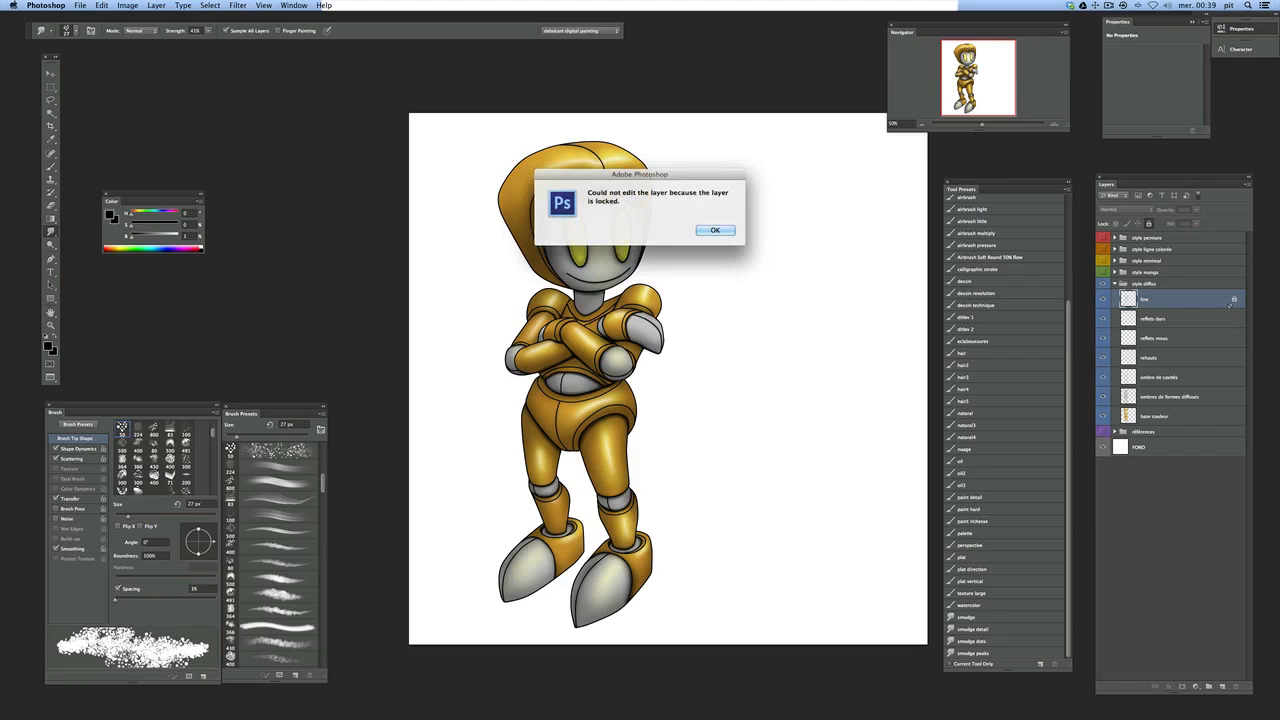
left_click(717, 232)
left_click(1114, 209)
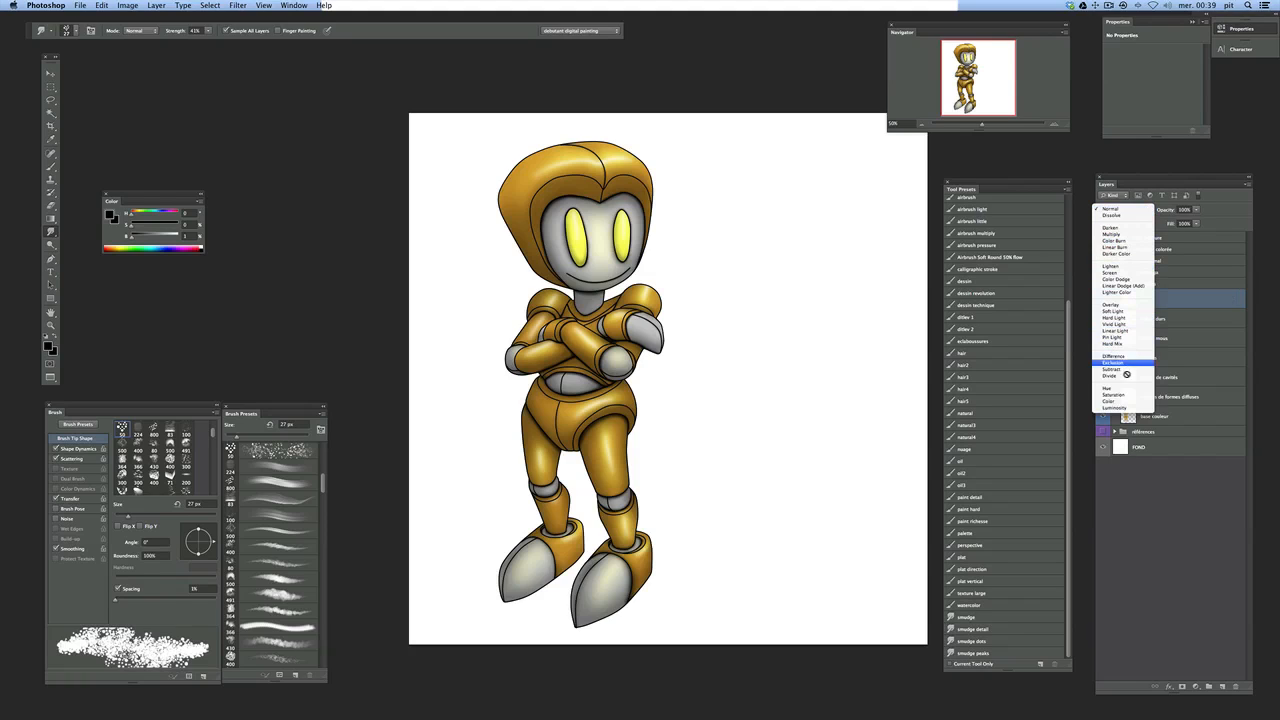
left_click(1126, 233)
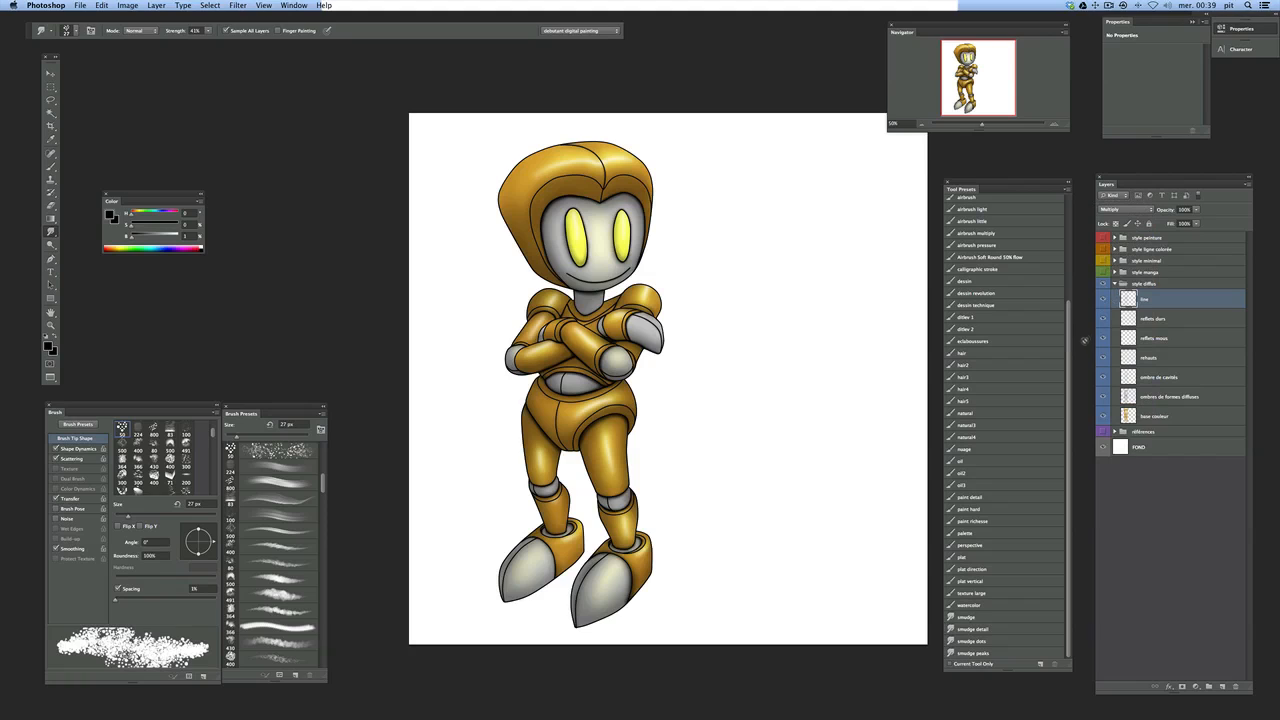
Step: Try the "line" layer directly above "base couleur" and return it to the top of the "style diffus" group
left_click_drag(1128, 298, 1133, 390)
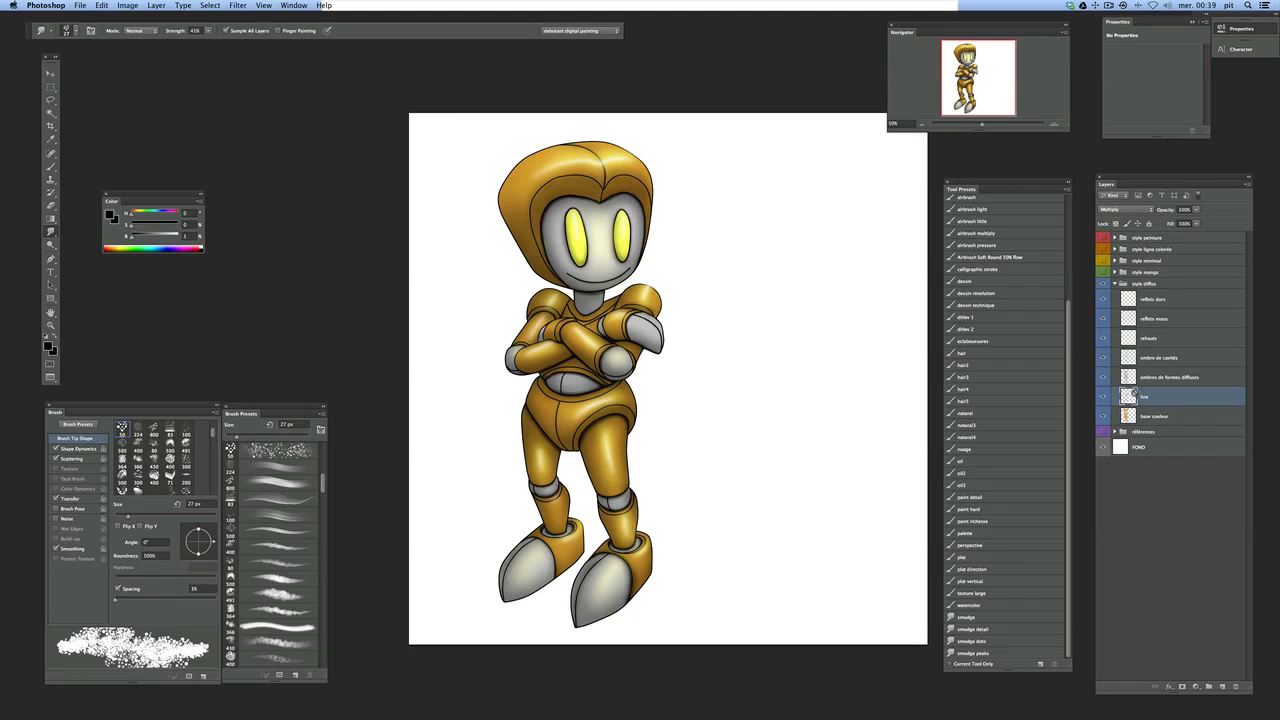
left_click_drag(1131, 395, 1131, 293)
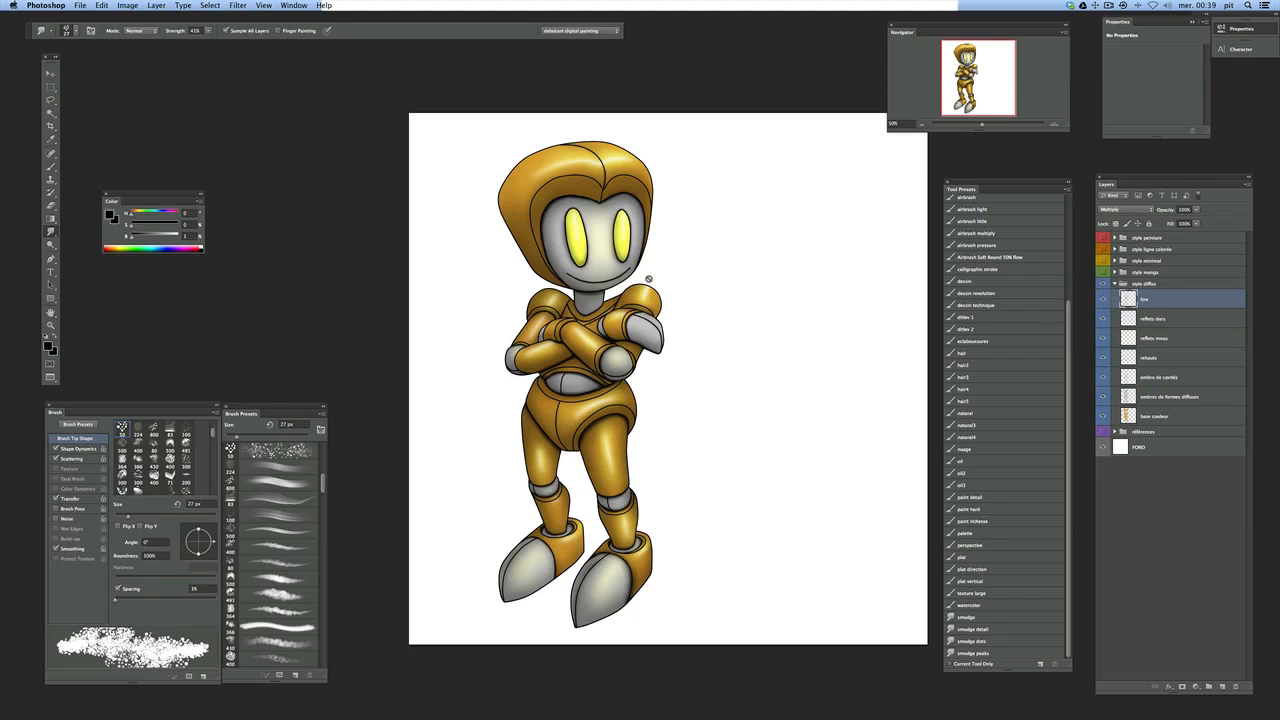
Step: Examine the line art and shading up close on the robot's face, chest and crossed arms
scroll(619, 254, "up", 10)
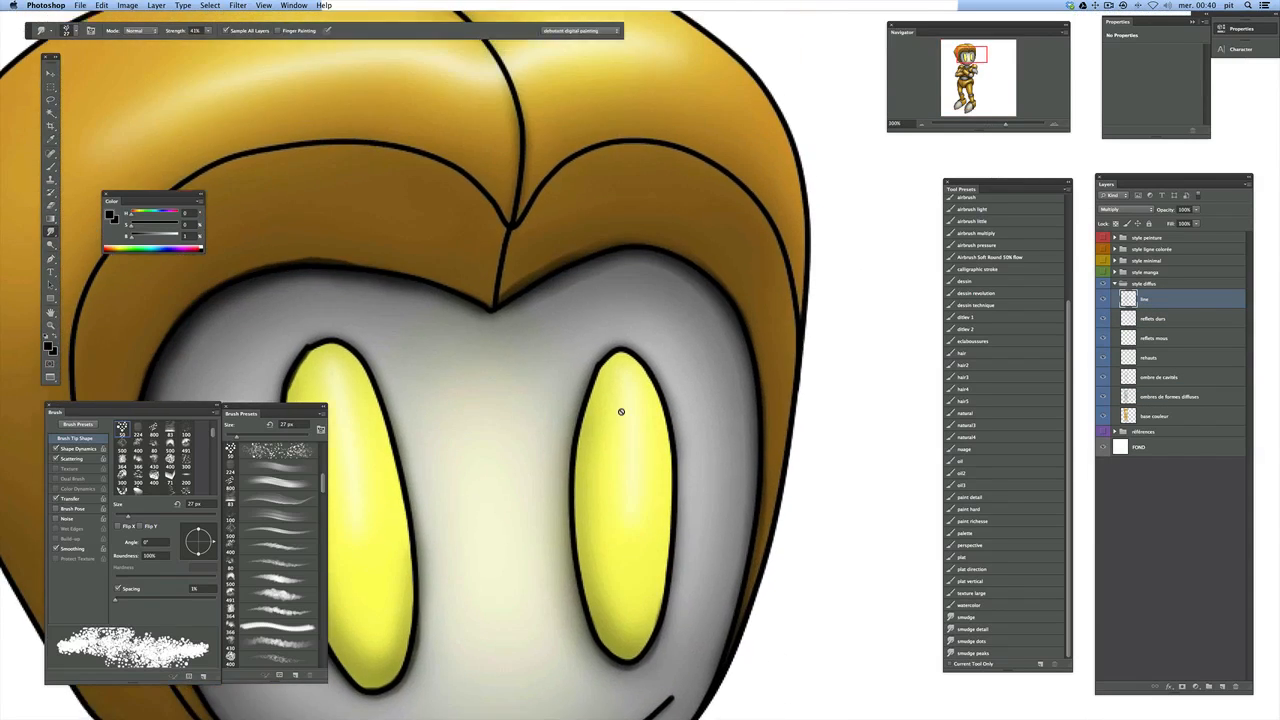
left_click_drag(613, 296, 814, 500)
left_click_drag(655, 456, 706, 342)
scroll(706, 342, "down", 15)
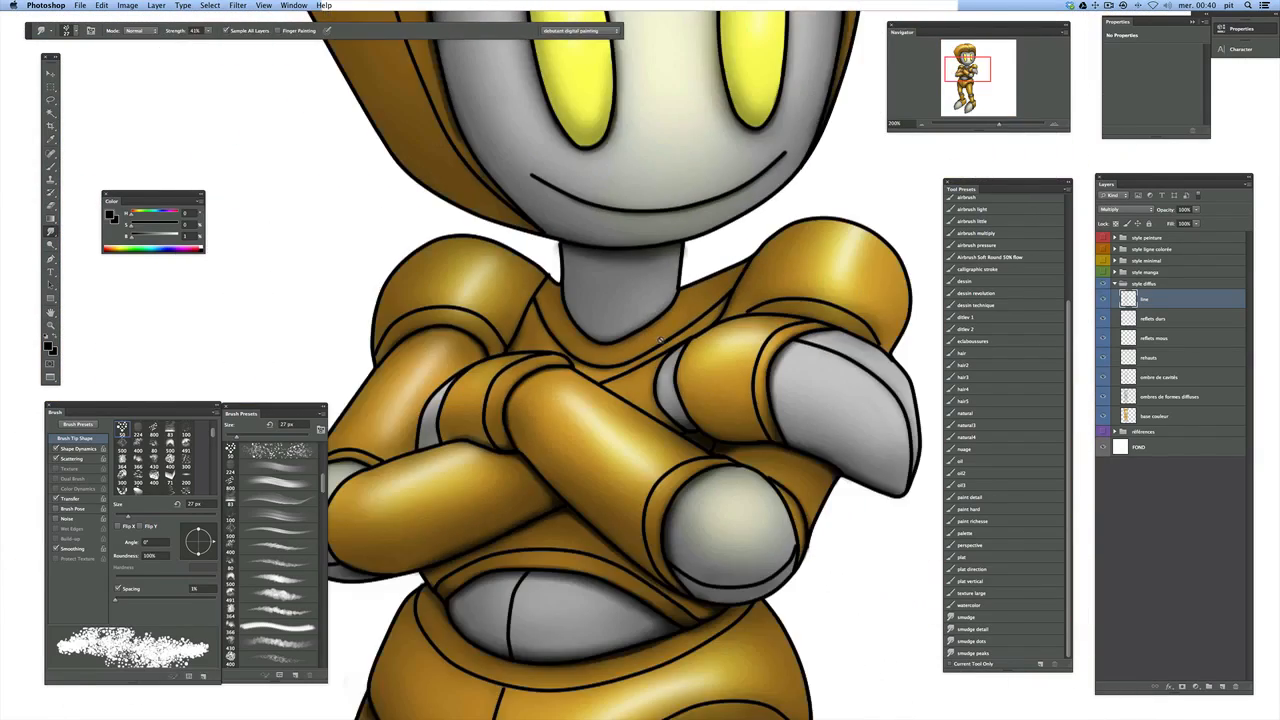
scroll(660, 340, "down", 5)
left_click_drag(658, 332, 664, 295)
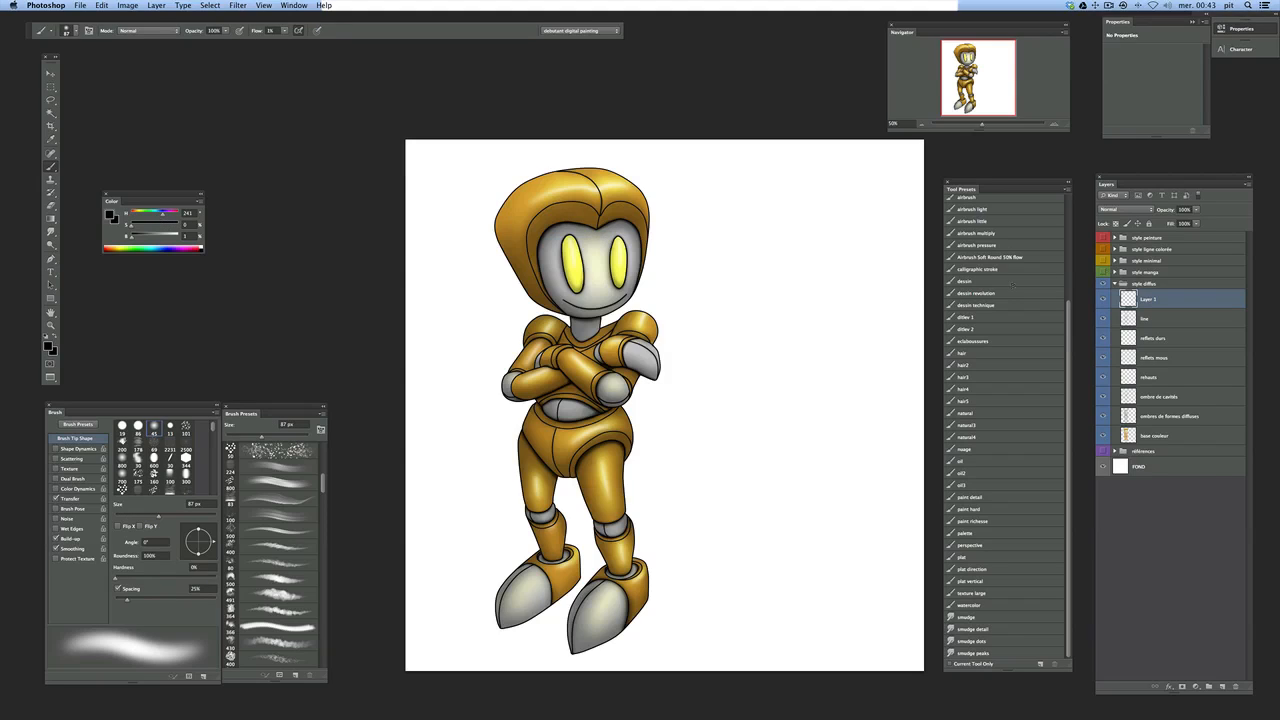
Step: Set the blending mode of "Layer 1", above the "line" layer, to Color
left_click(1118, 211)
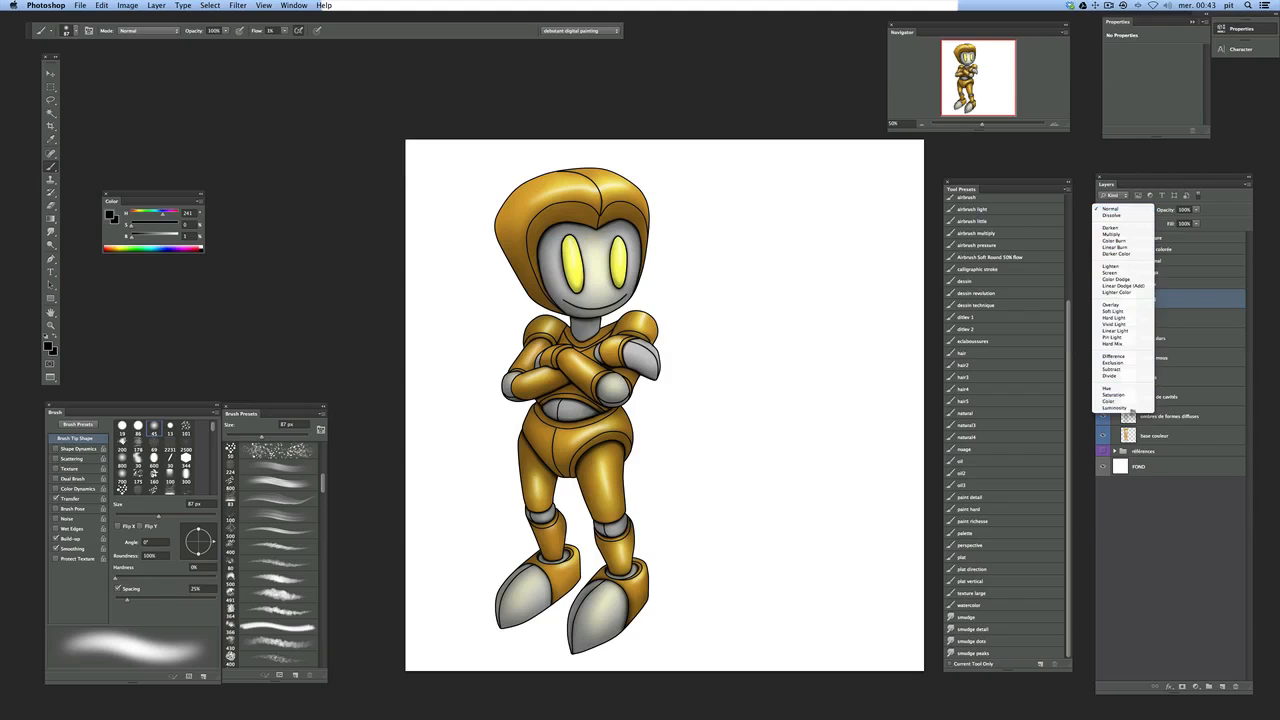
left_click(1126, 402)
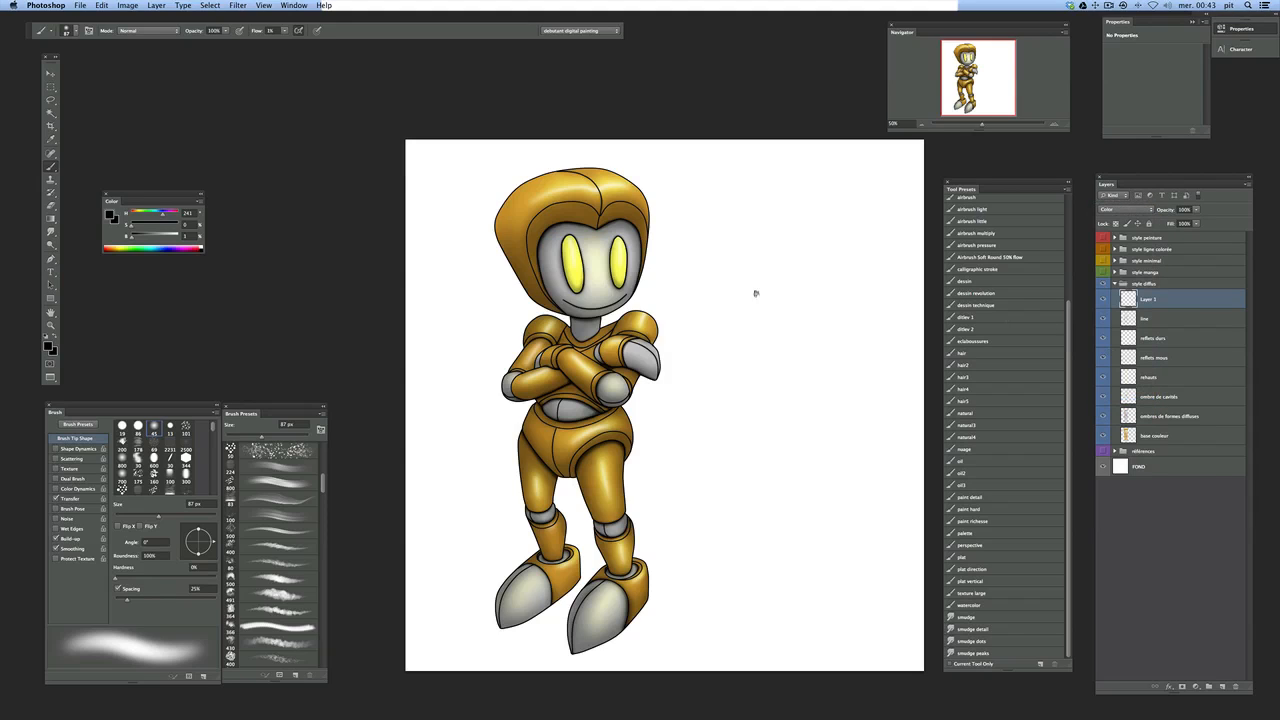
Step: Recolor the robot's helmet, shoulders and arms on "Layer 1" in violet (H 241, S 47, B 59) at 100% brush flow
left_click_drag(133, 236, 159, 236)
left_click_drag(133, 225, 156, 225)
left_click_drag(262, 31, 550, 153)
left_click_drag(553, 197, 506, 206)
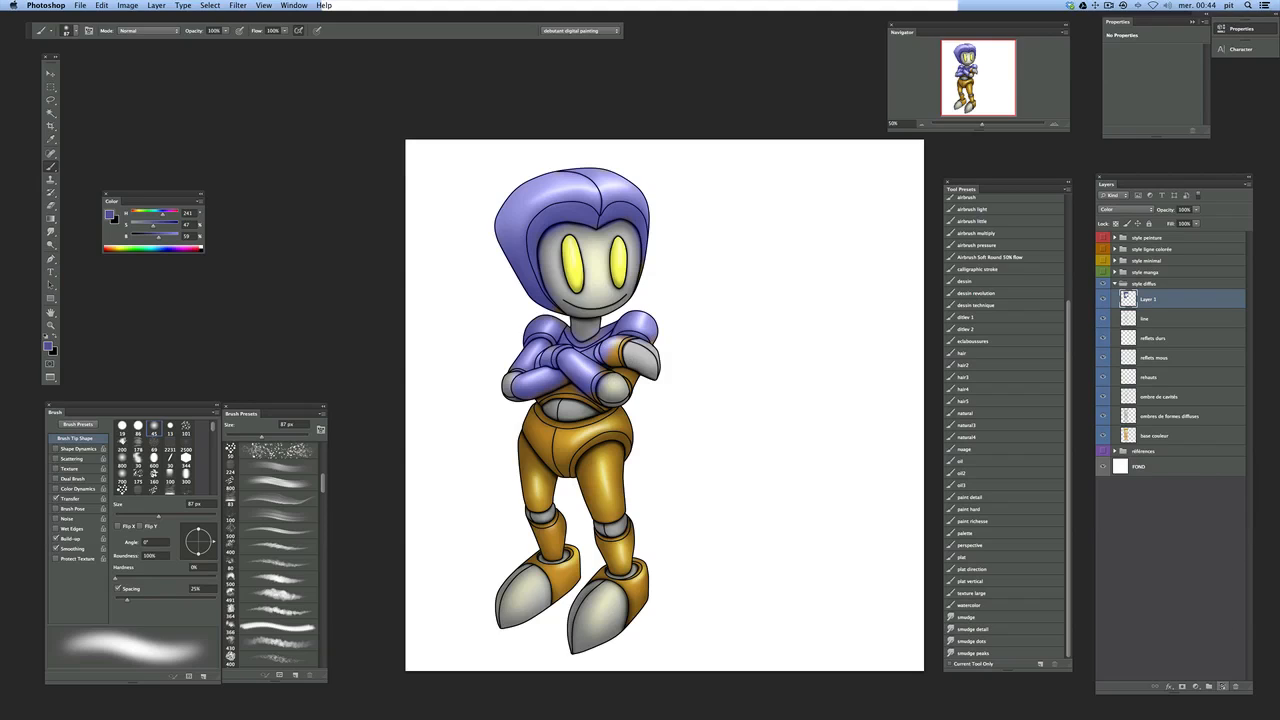
Step: Add a new layer above "Layer 1" and set its blending mode to Luminosity
left_click(1222, 686)
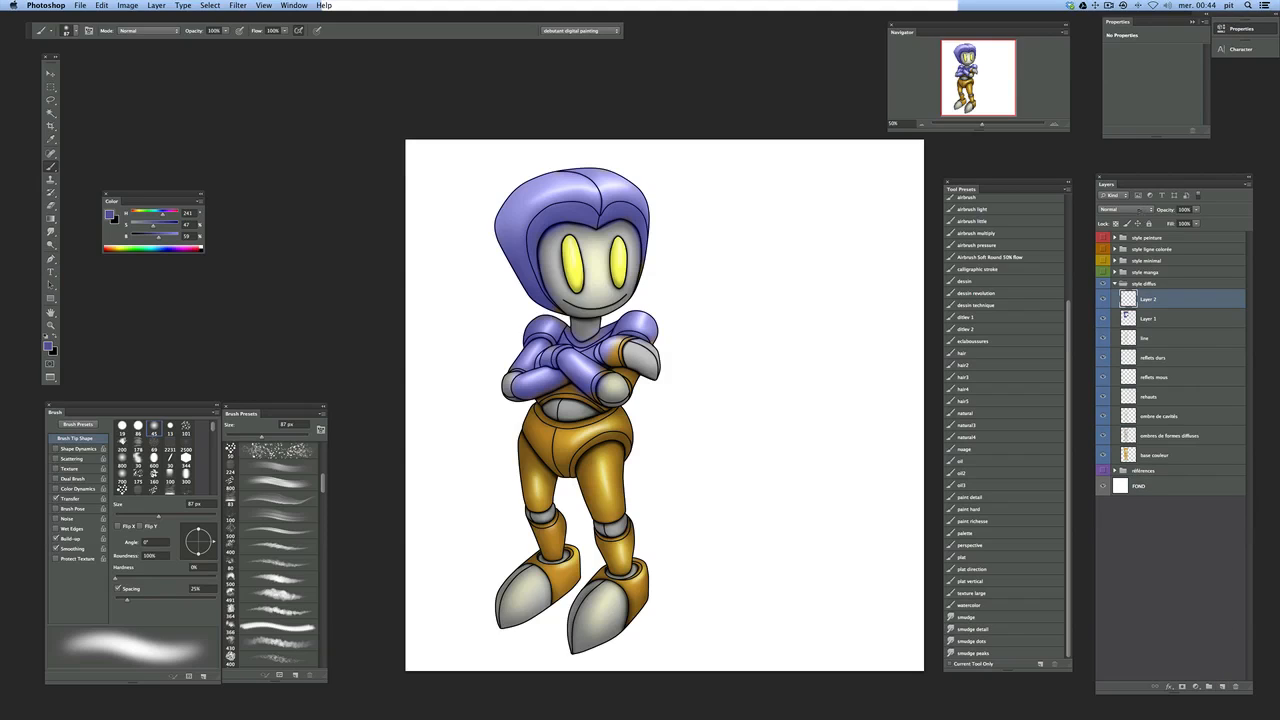
left_click(1117, 209)
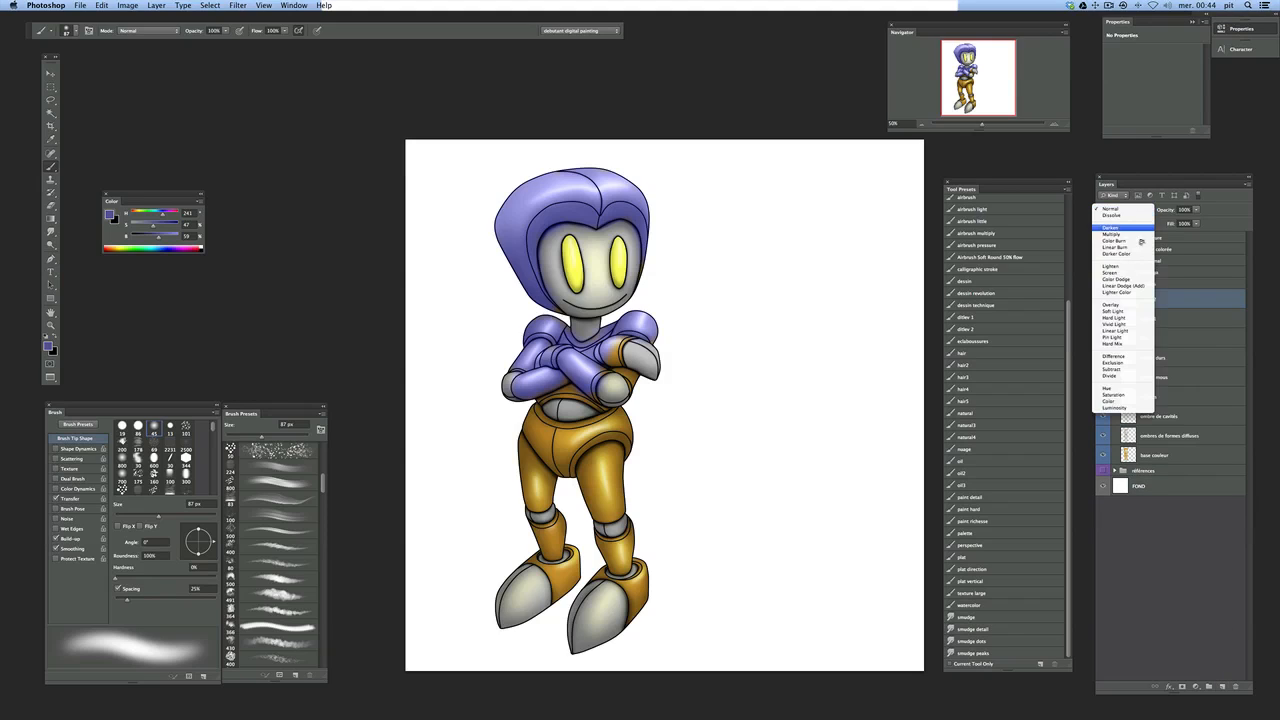
left_click(1114, 407)
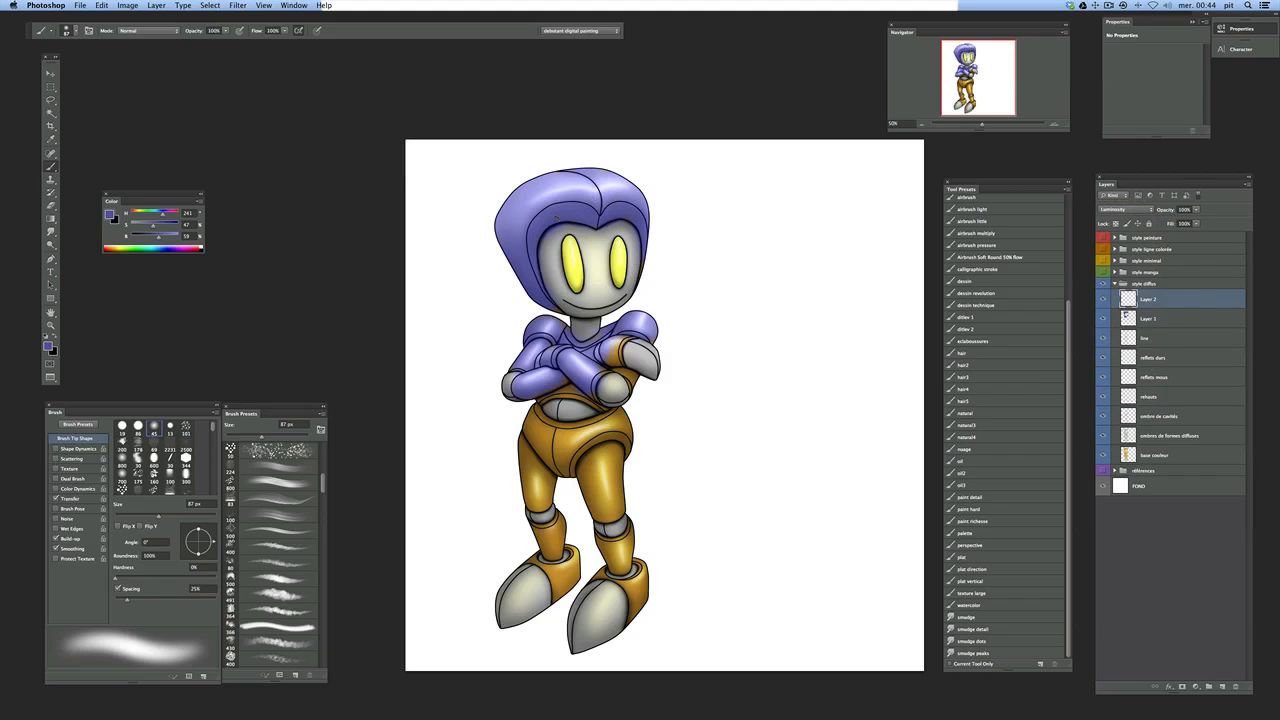
Step: Try painting light grey (S 0, B 74) over the helmet's brow on "Layer 2", and undo it
mouse_move(153, 226)
left_mouse_down()
mouse_move(130, 226)
mouse_move(180, 237)
mouse_move(166, 237)
left_mouse_up()
mouse_move(579, 217)
left_mouse_down()
mouse_move(541, 218)
mouse_move(586, 213)
mouse_move(546, 220)
mouse_move(571, 261)
left_mouse_up()
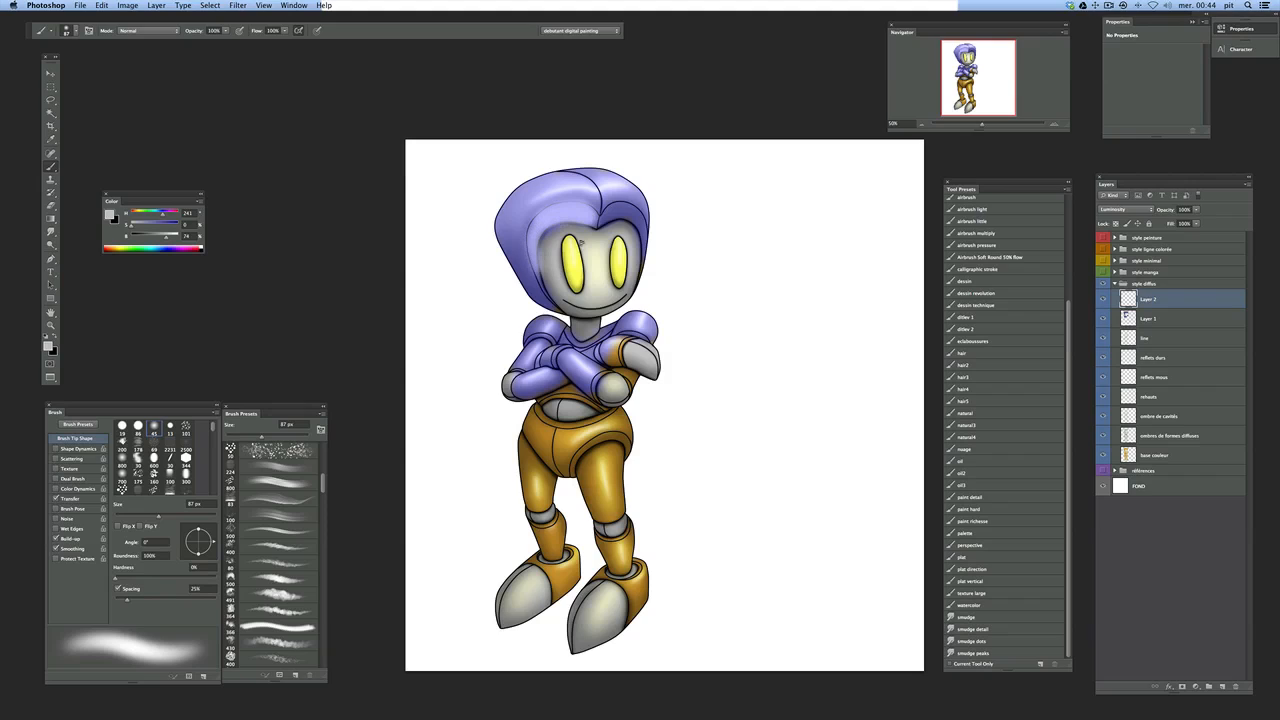
mouse_move(596, 214)
left_mouse_down()
mouse_move(640, 214)
mouse_move(646, 254)
left_mouse_up()
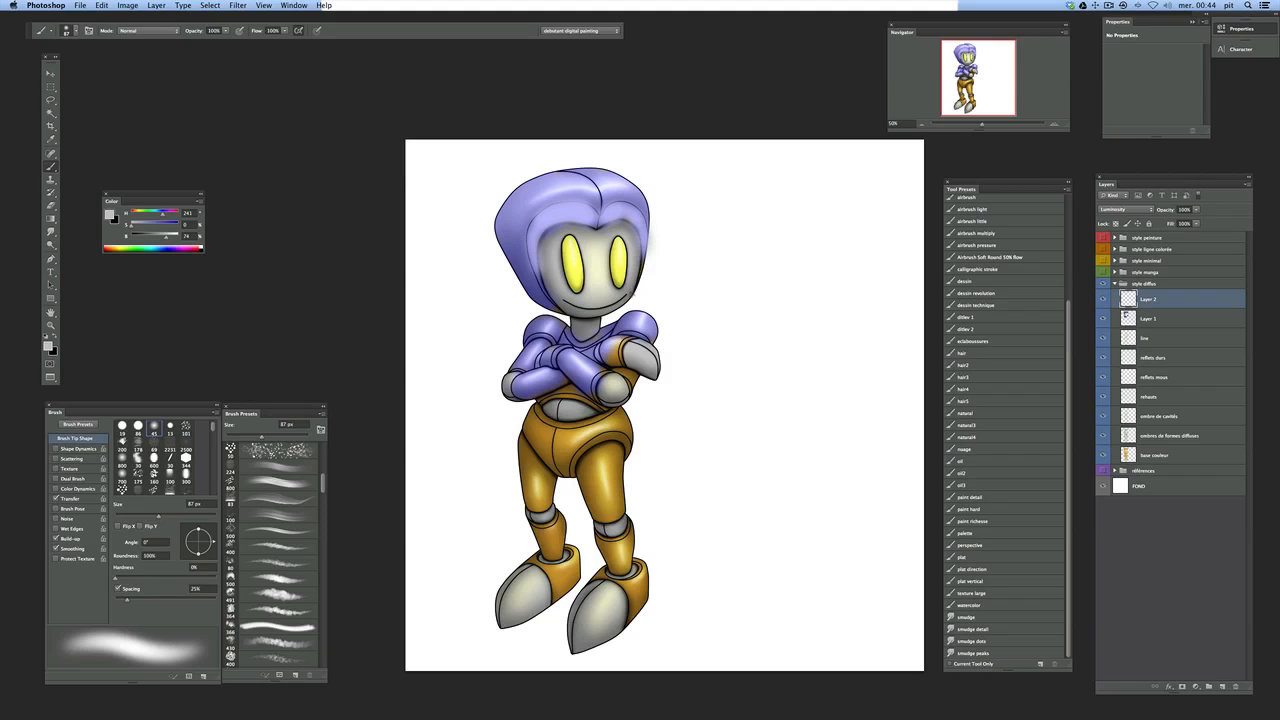
key("super+alt+z")
key("super+alt+z")
key("super+alt+z")
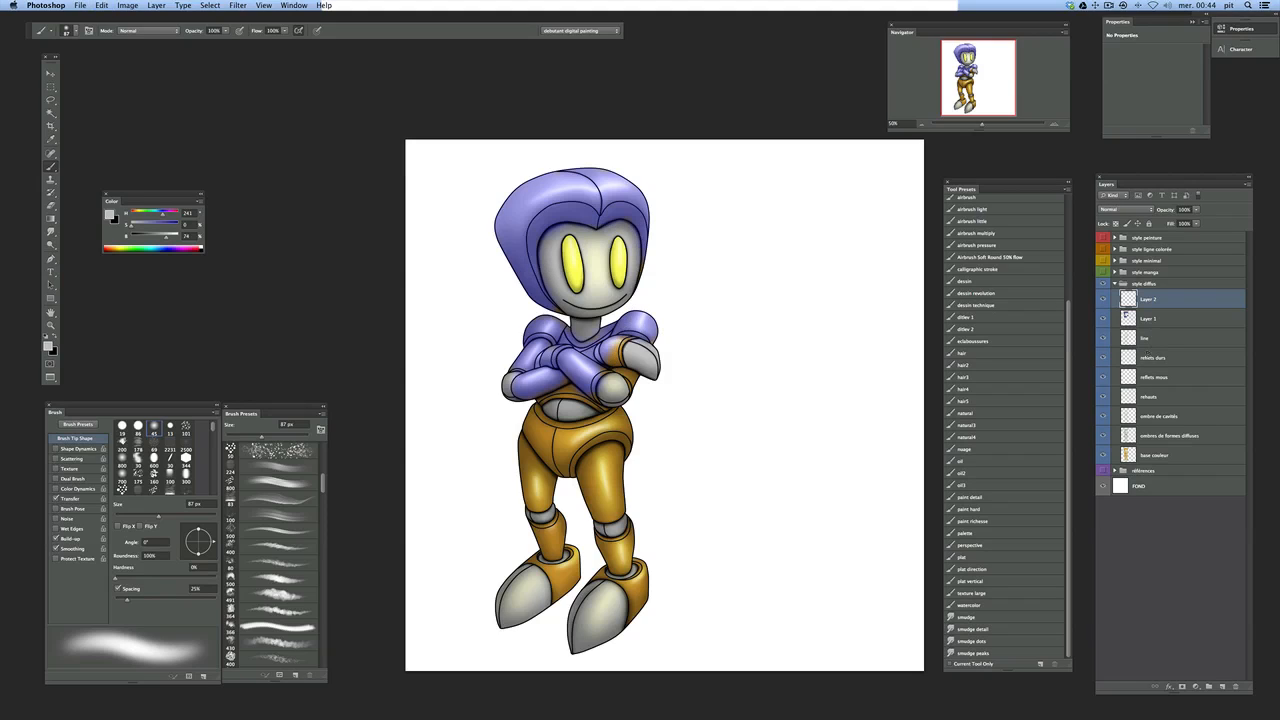
Step: Compare the artwork with and without the "rehauts" layer and add a new layer directly above it
left_click(1150, 397)
left_click(1103, 397)
left_click(1103, 397)
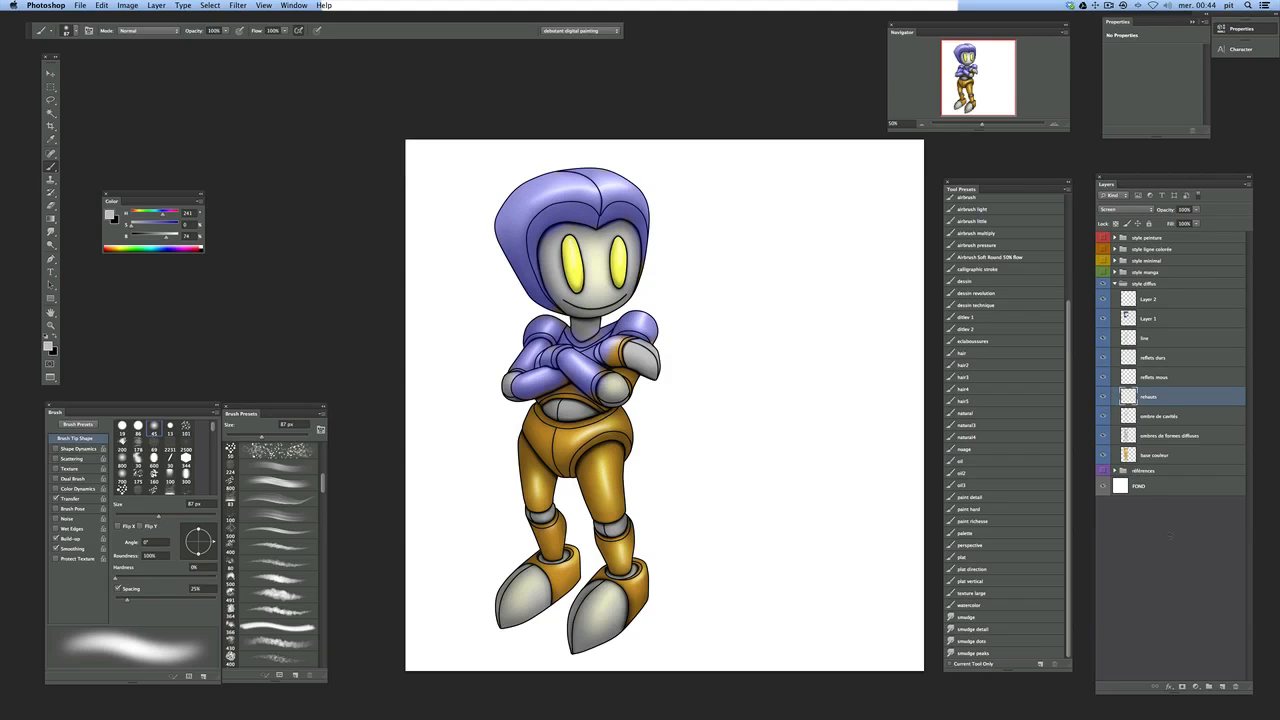
left_click(1221, 686)
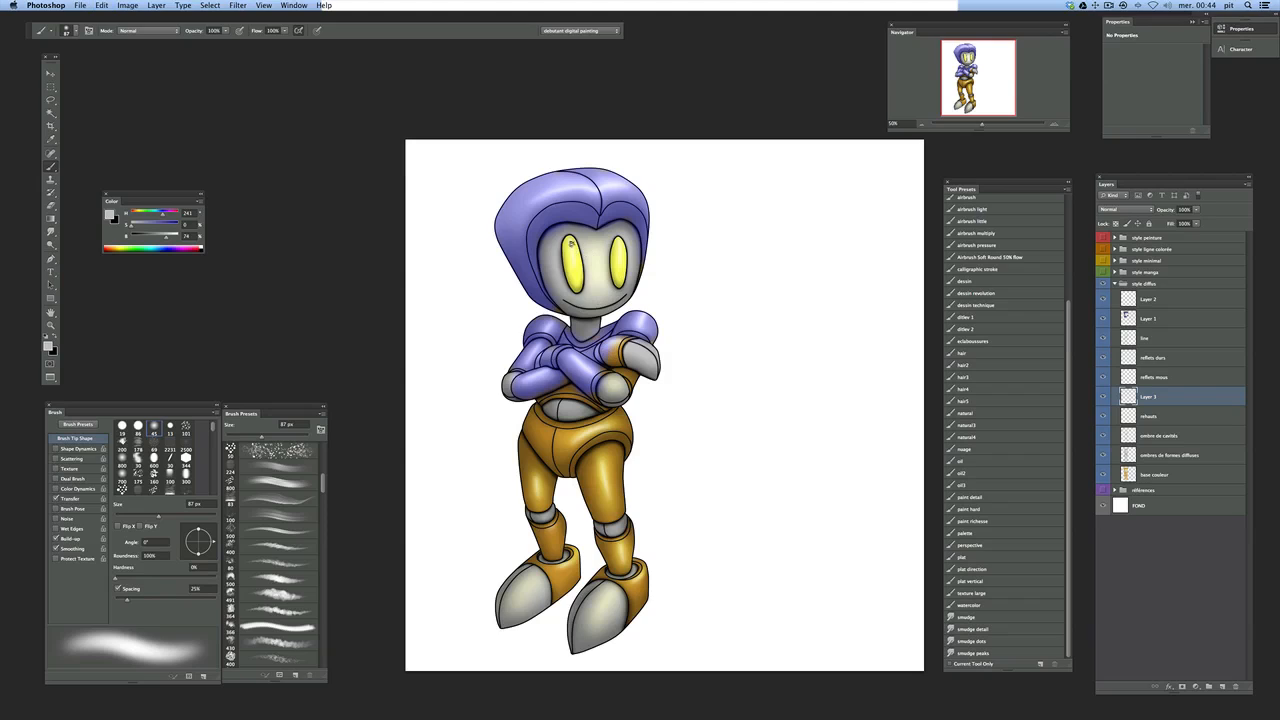
Step: Stamp the visible artwork onto "Layer 2" and turn it into a lightened greyscale copy with Hue/Saturation
left_click(1127, 300)
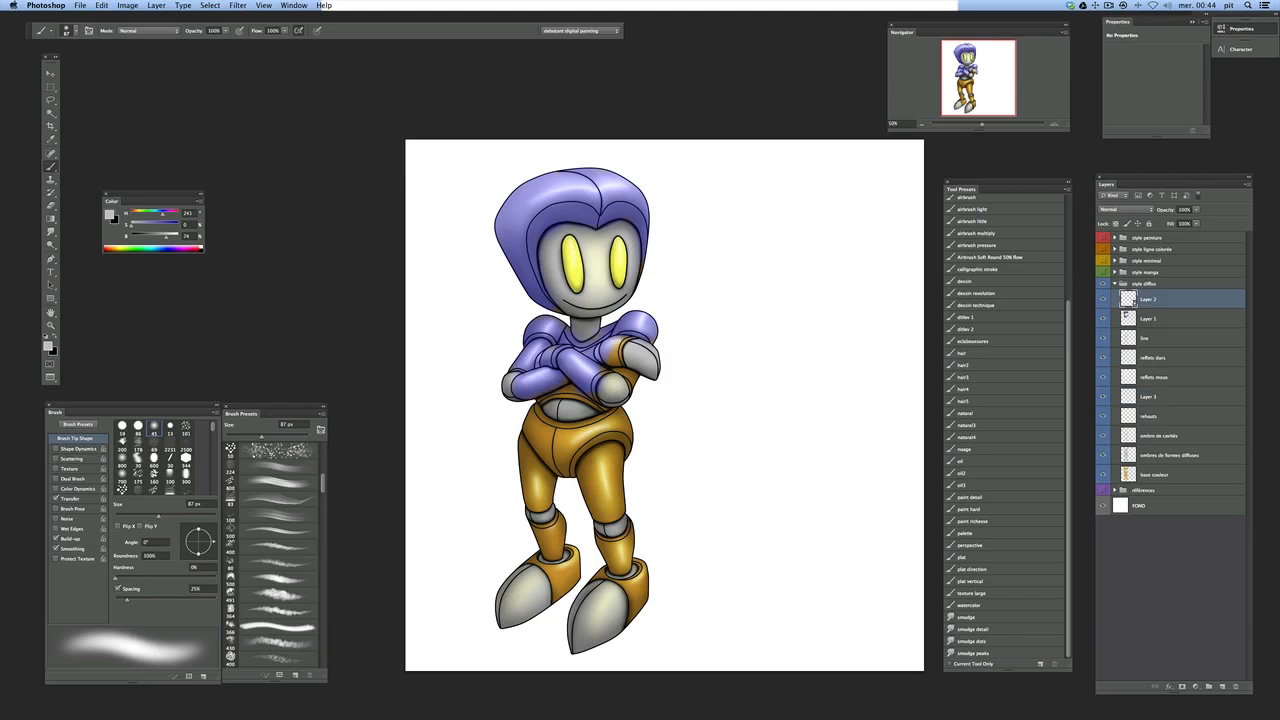
key("alt+shift+super+e")
key("super+u")
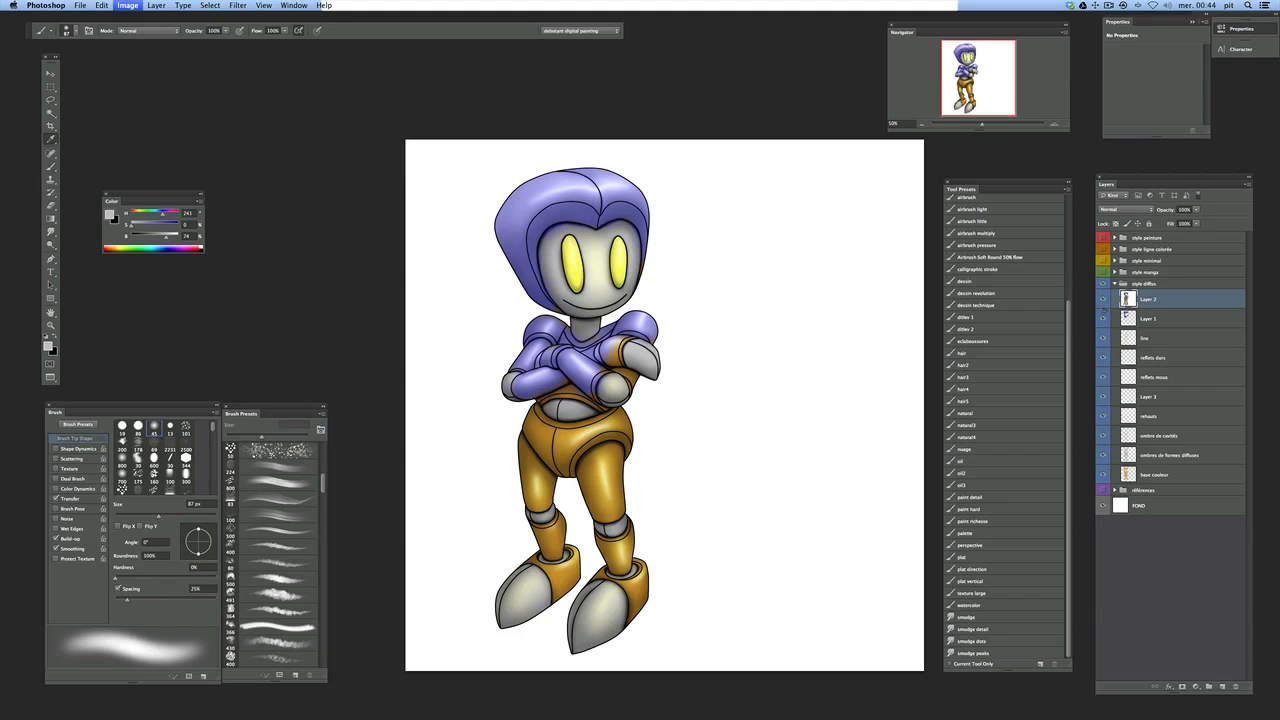
left_click_drag(1136, 515, 1070, 517)
left_click_drag(1136, 542, 1165, 537)
left_click(1251, 435)
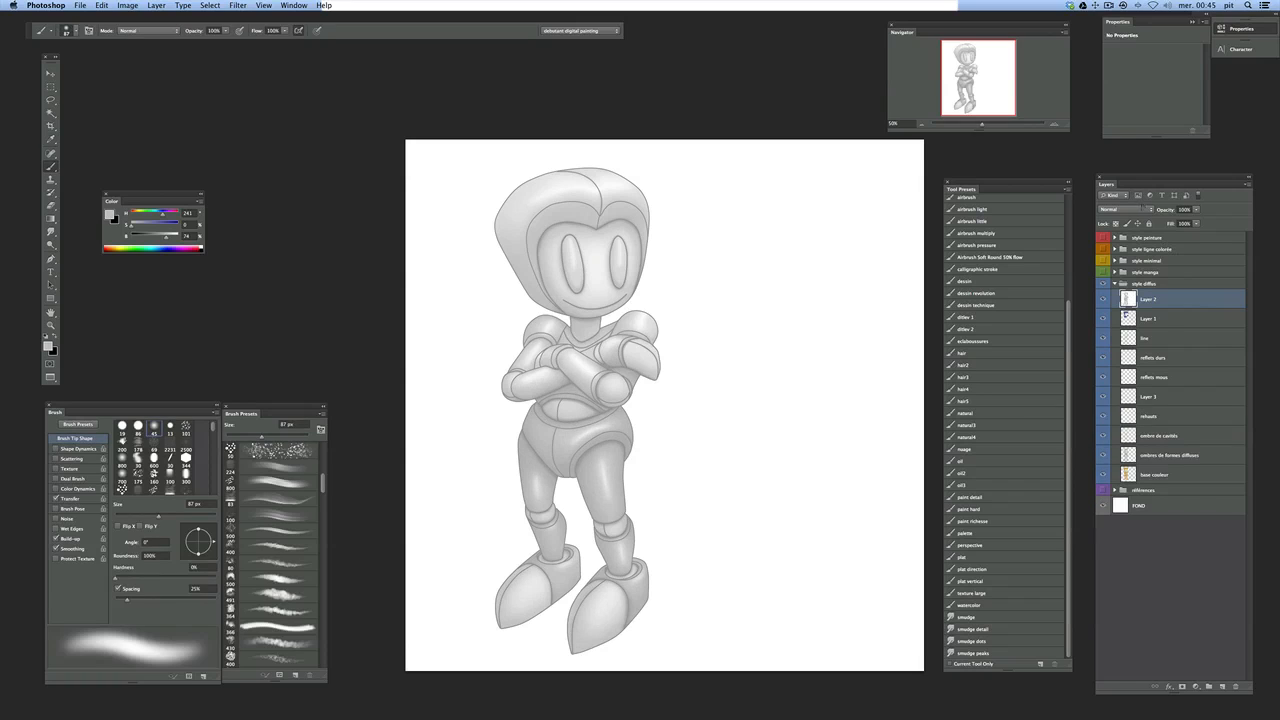
Step: Set "Layer 2" to Luminosity and erase it down the robot's shaded right side with the 384 px eraser
left_click(1125, 209)
left_click(1118, 408)
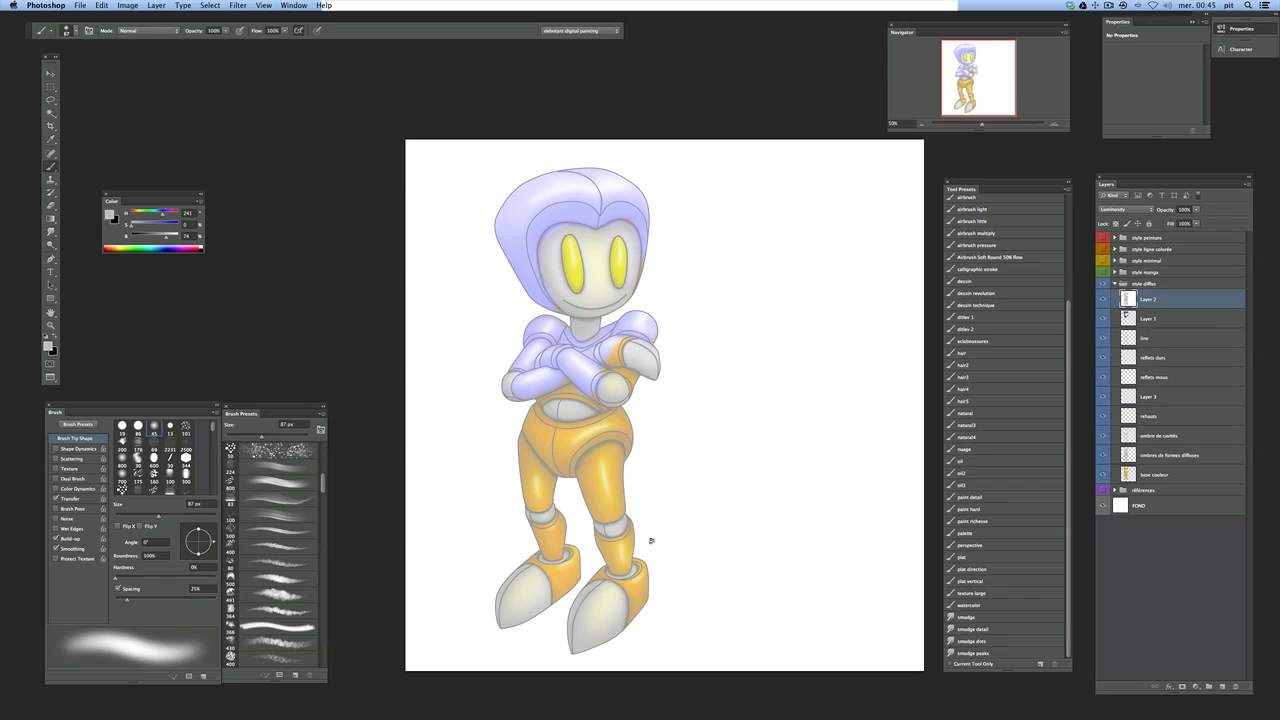
key("e")
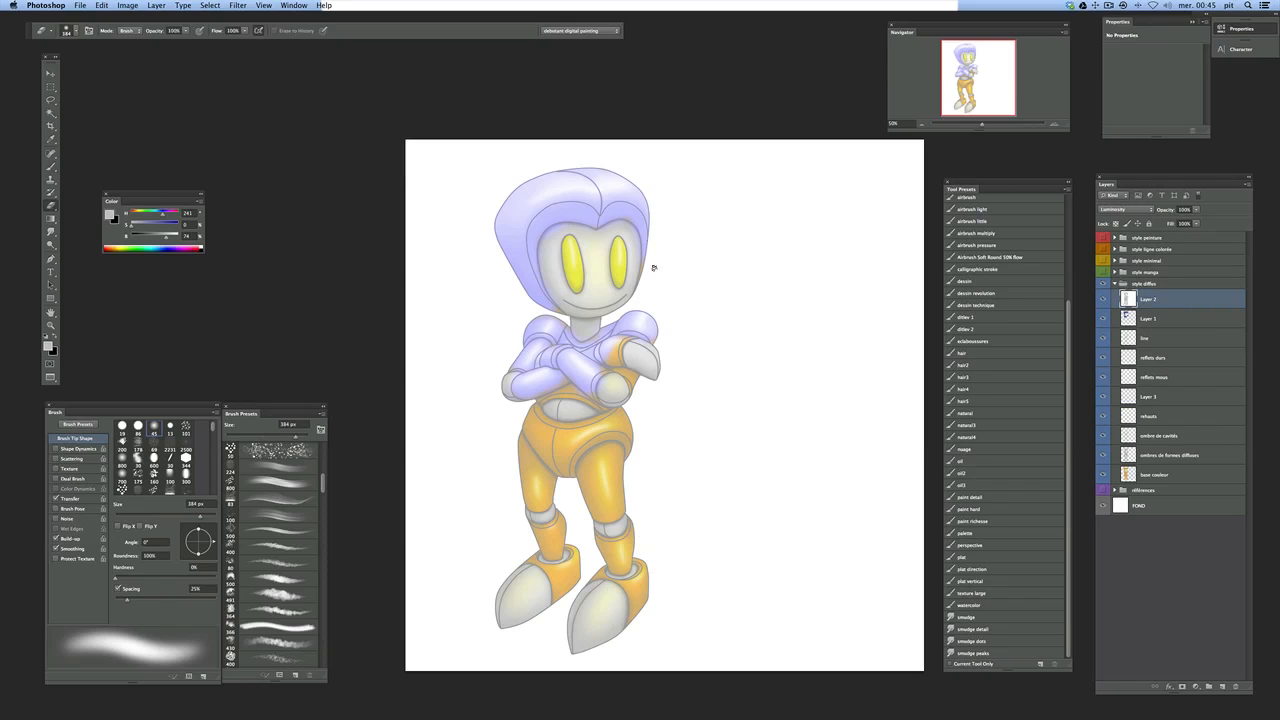
mouse_move(649, 204)
left_mouse_down()
mouse_move(611, 327)
mouse_move(630, 352)
mouse_move(650, 318)
mouse_move(619, 468)
mouse_move(646, 383)
mouse_move(662, 591)
mouse_move(649, 572)
mouse_move(639, 446)
mouse_move(664, 606)
mouse_move(660, 580)
mouse_move(584, 669)
left_mouse_up()
left_click_drag(602, 339, 594, 444)
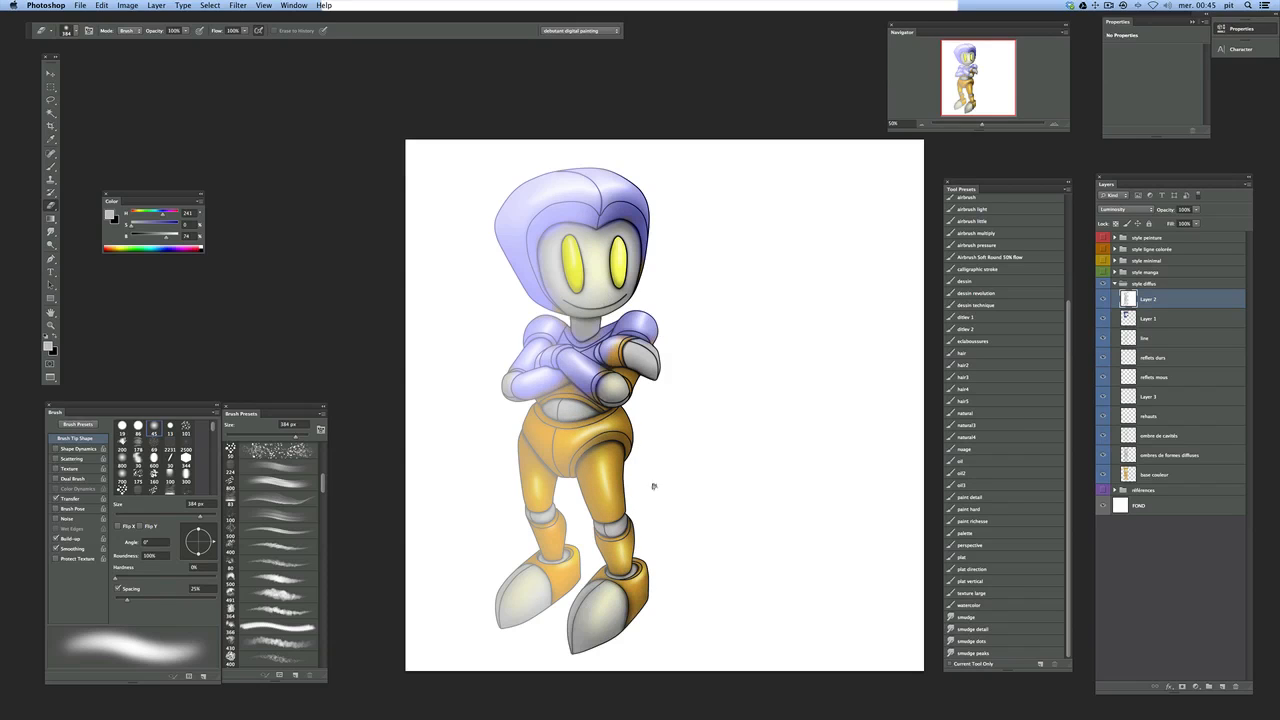
Step: Rework the erasing on "Layer 2" over the helmet edge, face, chest, hips and front leg to deepen the contrast
key("super+z")
left_click_drag(627, 306, 631, 440)
mouse_move(635, 169)
left_mouse_down()
mouse_move(611, 194)
mouse_move(590, 382)
left_mouse_up()
mouse_move(596, 297)
left_mouse_down()
mouse_move(600, 268)
mouse_move(642, 432)
left_mouse_up()
left_click_drag(590, 388, 599, 635)
left_click_drag(574, 216, 568, 204)
left_click_drag(554, 250, 559, 226)
key("super+z")
key("super+z")
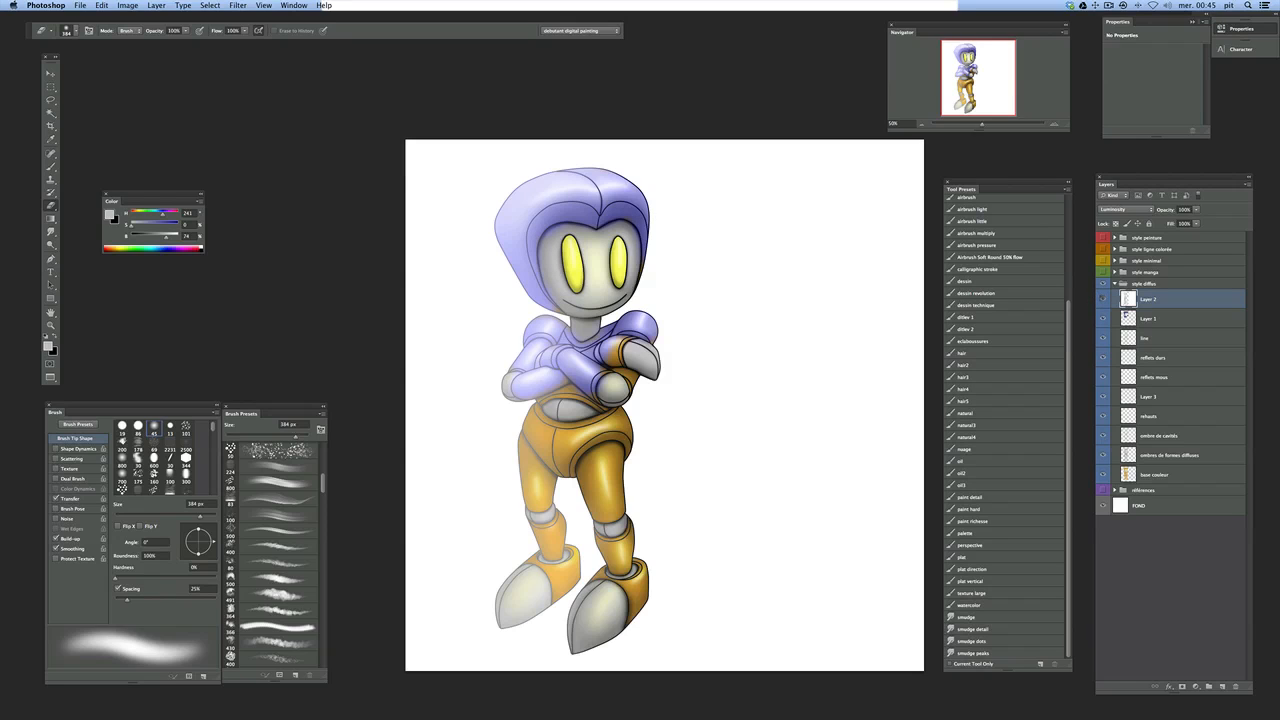
Step: Hide "Layer 2" and "Layer 1", and add a new layer in Overlay mode directly above "line"
left_click(1103, 299)
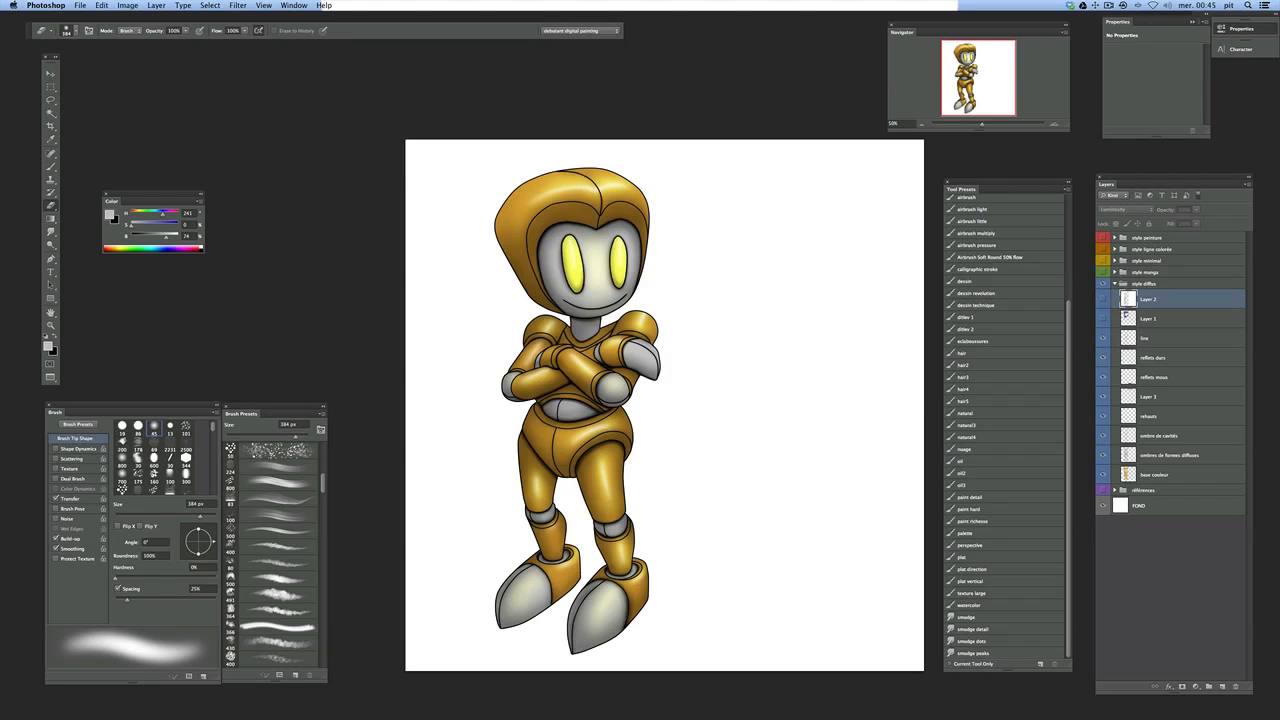
left_click(1130, 340)
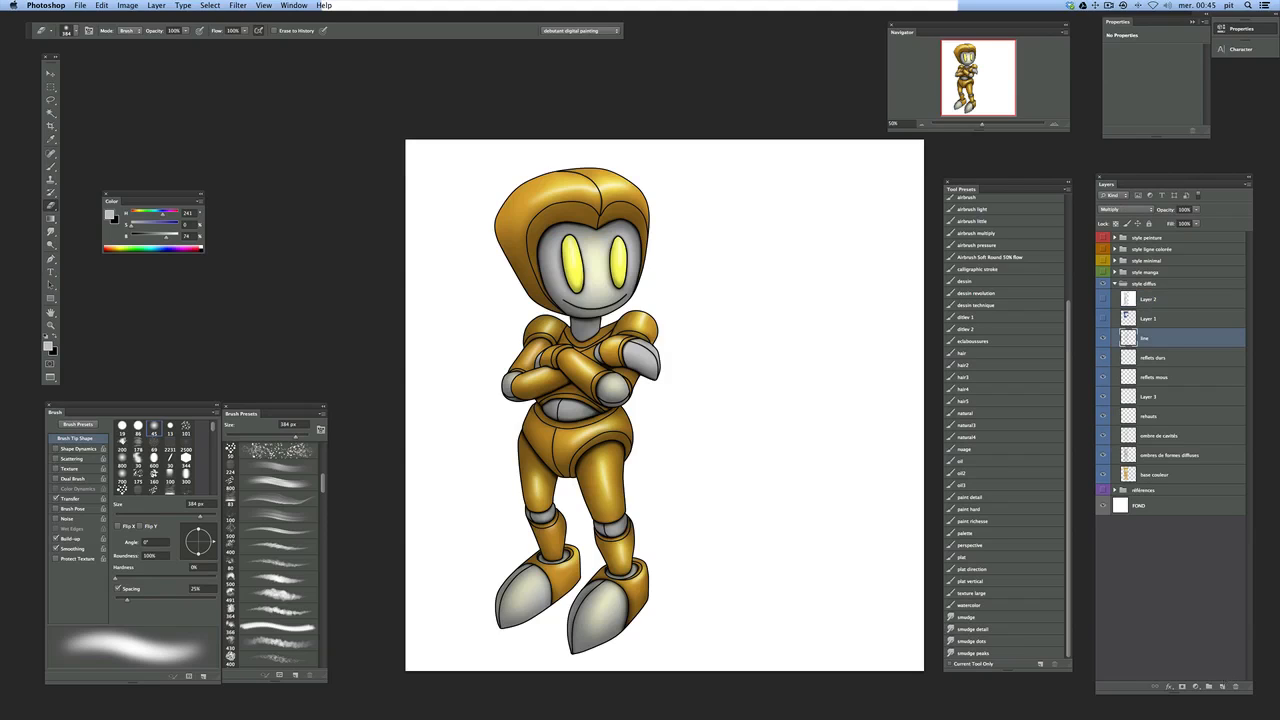
left_click(1208, 687)
left_click(1120, 209)
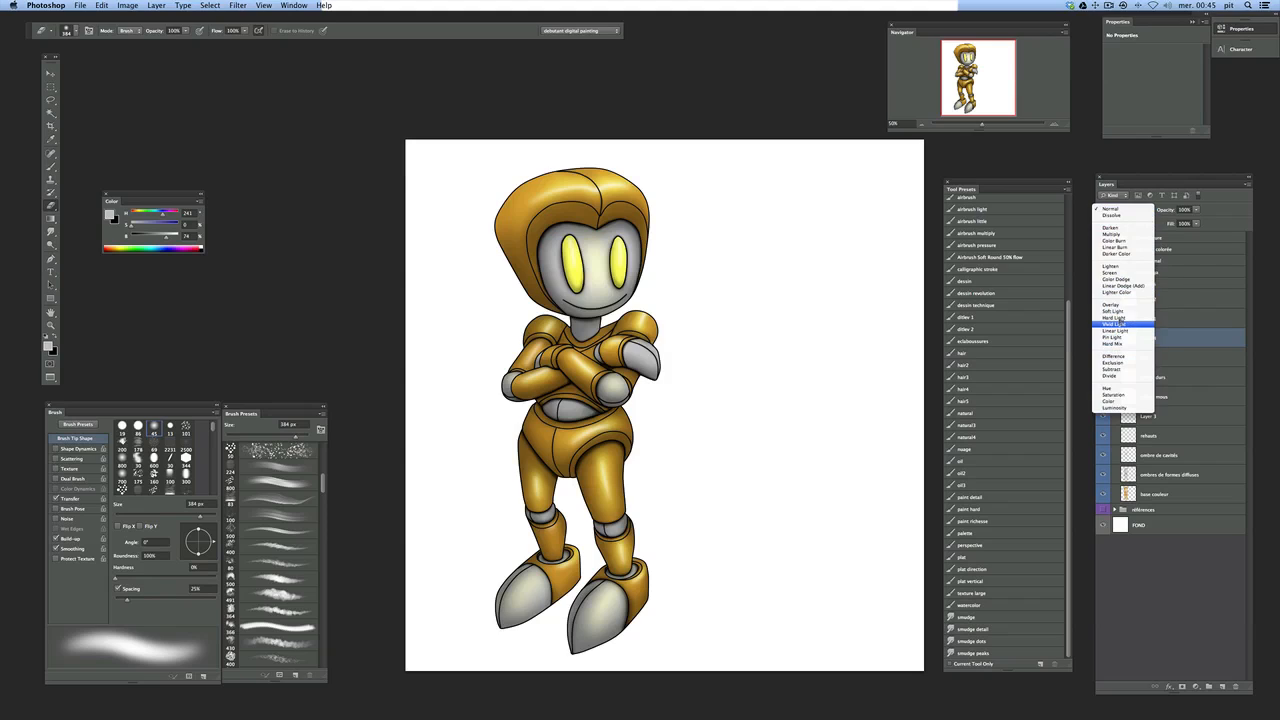
left_click(1122, 305)
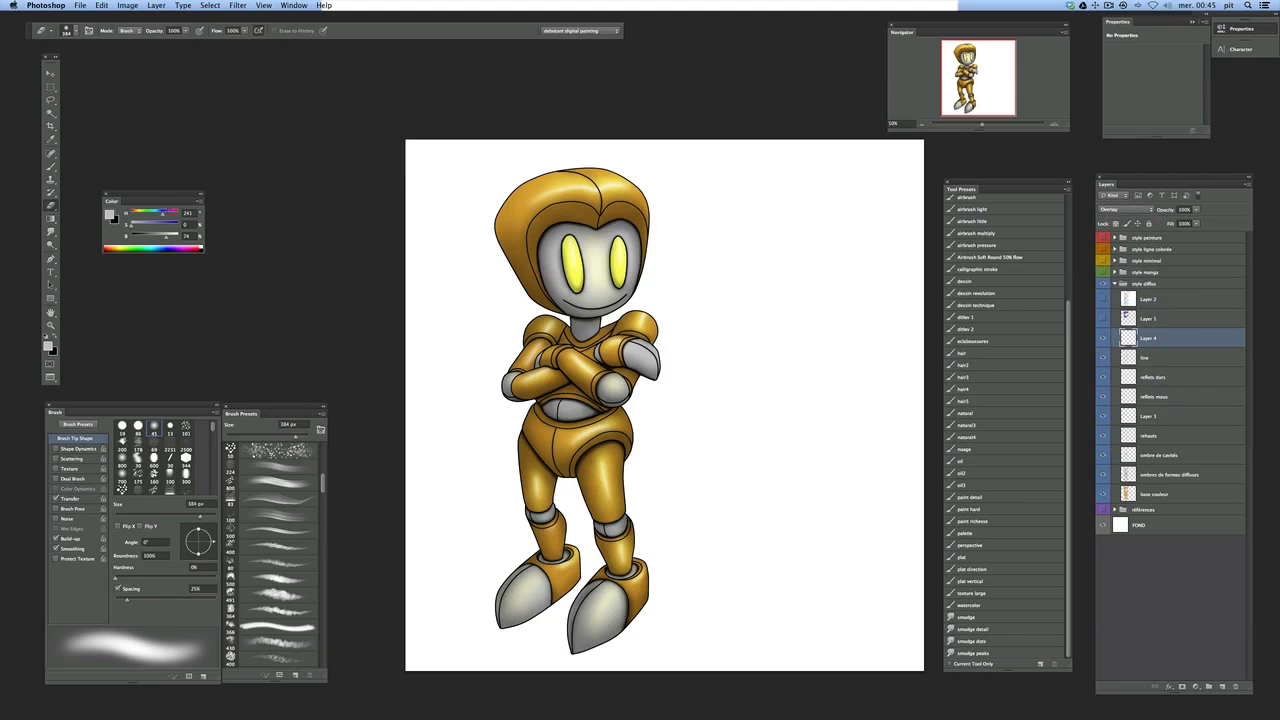
Step: Enlarge the brush to 197 px and try an orange tint (H 27, S 81, B 80) over the chest and crossed arms on "Layer 4"
left_click(146, 212)
left_click_drag(147, 222, 169, 236)
key("b")
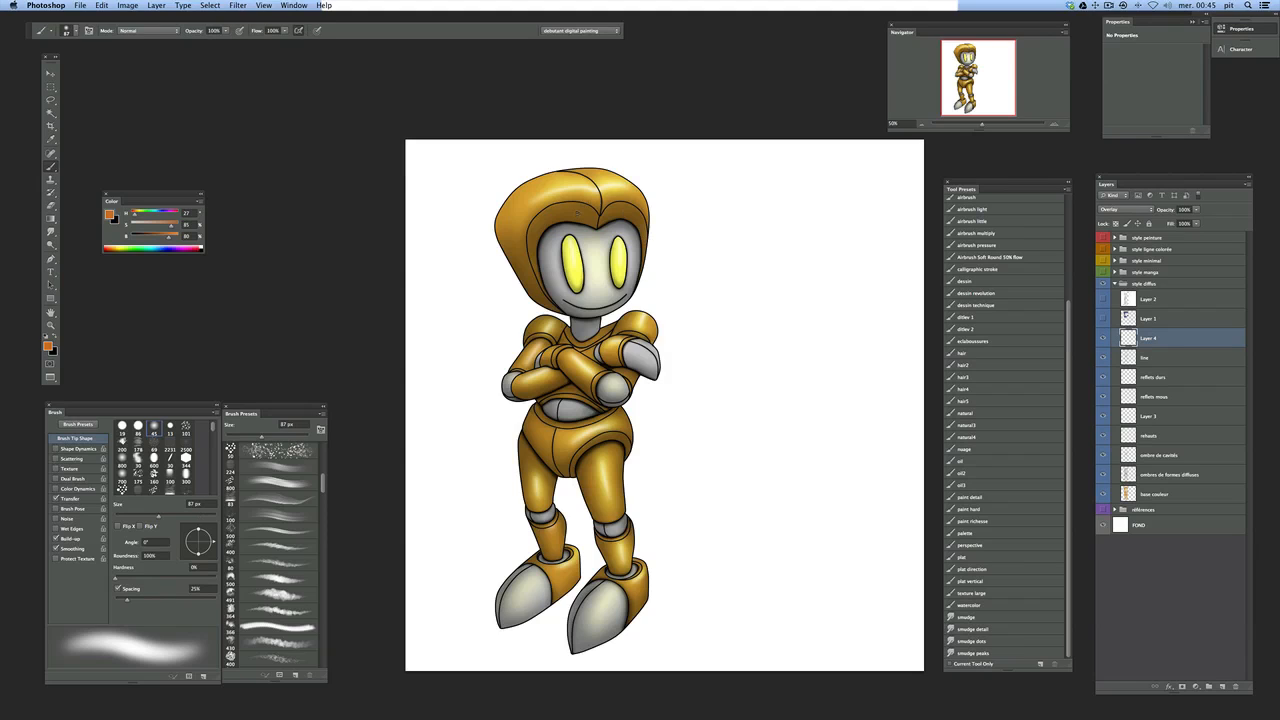
key("super+z")
key("super+z")
right_click(606, 282)
left_click_drag(690, 305, 717, 305)
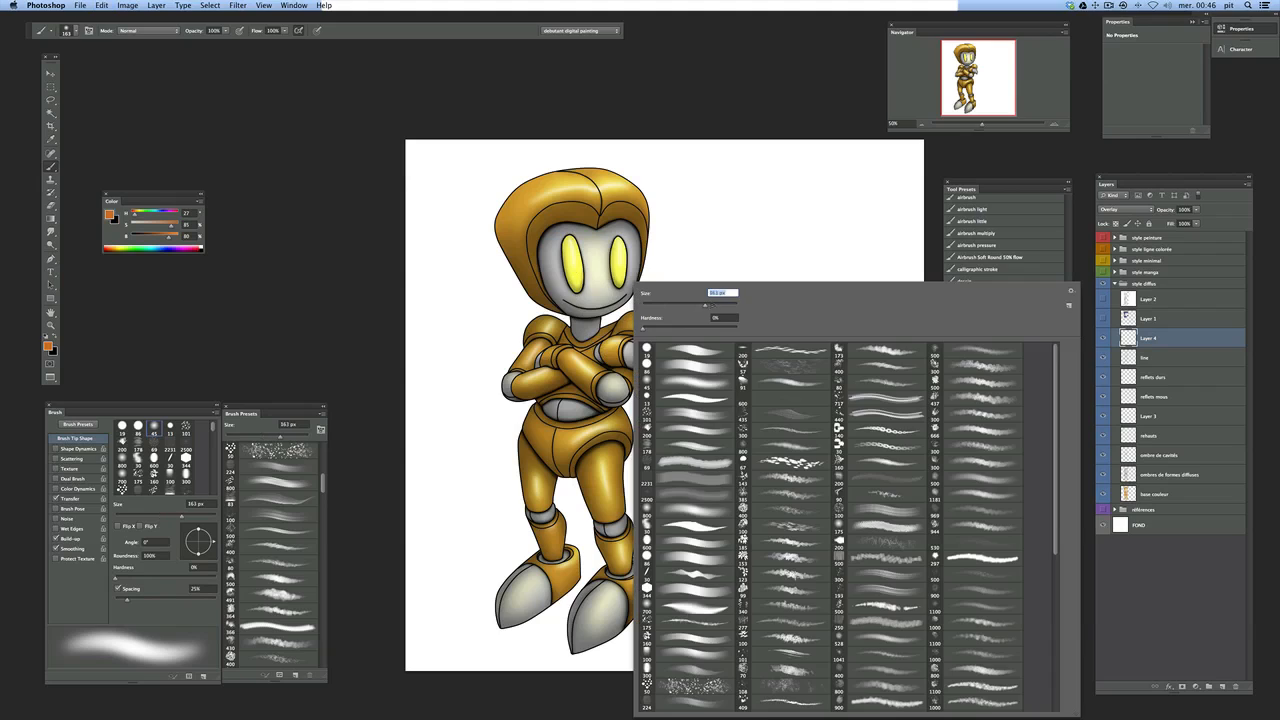
left_click(600, 284)
key("super+z")
left_click_drag(560, 346, 571, 370)
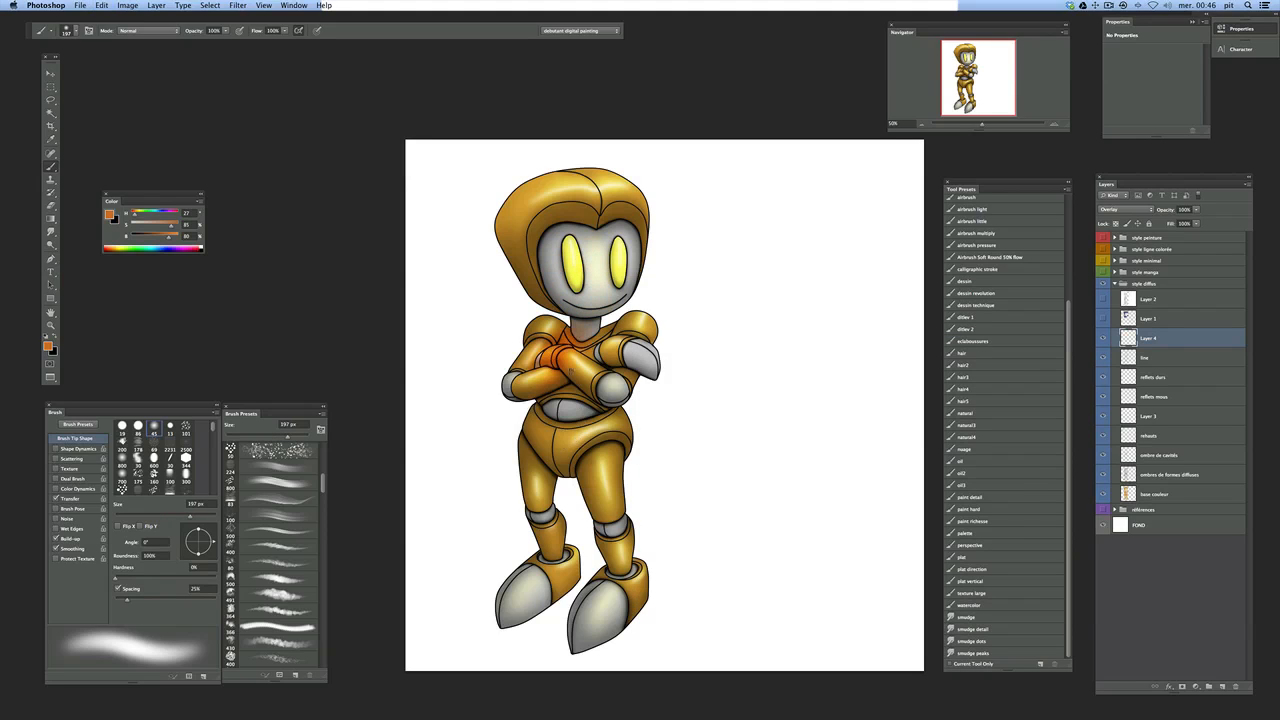
Step: Replace the orange tint with soft violet-blue (H 237, S 45, B 88) on the grey face, neck, waist and feet
left_click(162, 213)
left_click_drag(163, 225, 152, 225)
left_click_drag(596, 247, 598, 318)
key("super+z")
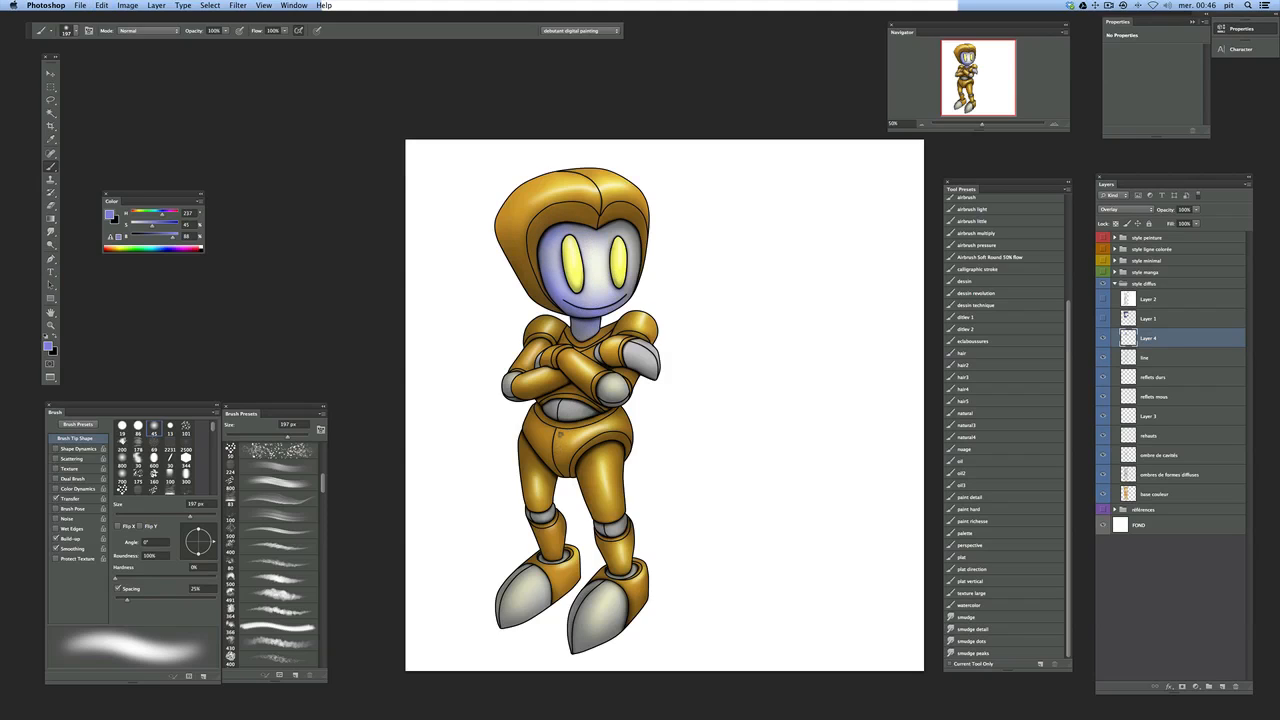
left_click_drag(517, 590, 534, 650)
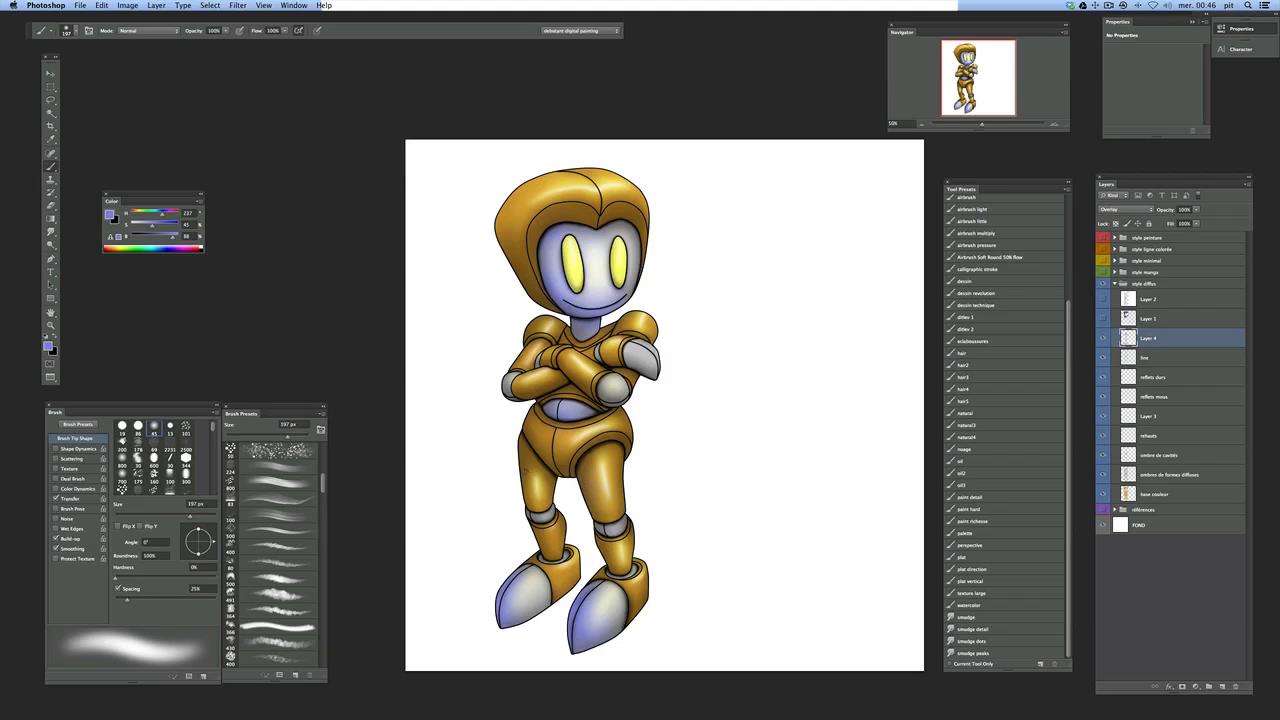
Step: Lower the violet-blue's brightness to 44 and shade the robot's thighs and shins on "Layer 4"
left_click_drag(172, 237, 152, 237)
left_click_drag(529, 440, 532, 515)
mouse_move(598, 452)
left_mouse_down()
mouse_move(600, 528)
mouse_move(540, 566)
mouse_move(578, 600)
mouse_move(628, 574)
left_mouse_up()
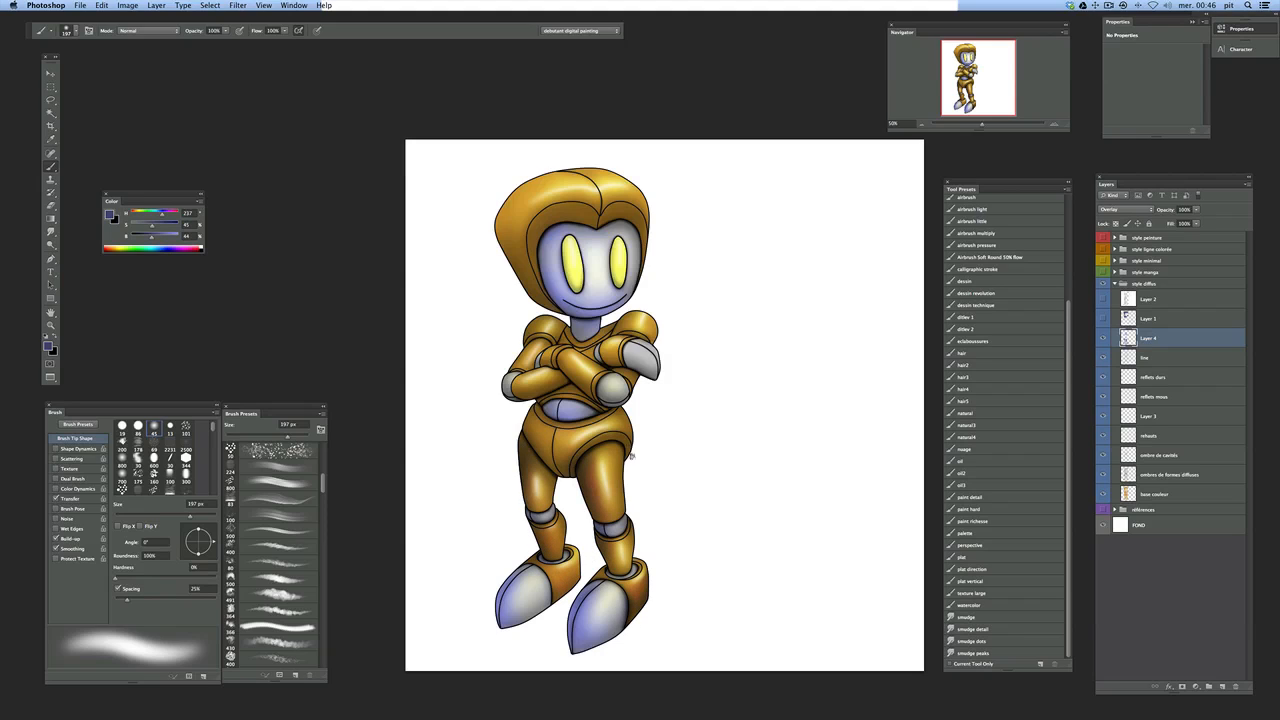
Step: Shade the hands, arms, waist sides and helmet edges with the dark violet-blue on "Layer 4"
left_click_drag(632, 366, 655, 380)
mouse_move(553, 370)
left_mouse_down()
mouse_move(591, 406)
mouse_move(525, 396)
mouse_move(527, 442)
left_mouse_up()
left_click_drag(514, 376, 532, 333)
mouse_move(523, 284)
left_mouse_down()
mouse_move(502, 226)
mouse_move(596, 214)
mouse_move(643, 230)
left_mouse_up()
left_click_drag(557, 213, 530, 262)
mouse_move(654, 265)
left_mouse_down()
mouse_move(644, 342)
mouse_move(611, 302)
mouse_move(594, 335)
mouse_move(575, 336)
left_mouse_up()
mouse_move(650, 396)
left_mouse_down()
mouse_move(630, 400)
mouse_move(658, 382)
left_mouse_up()
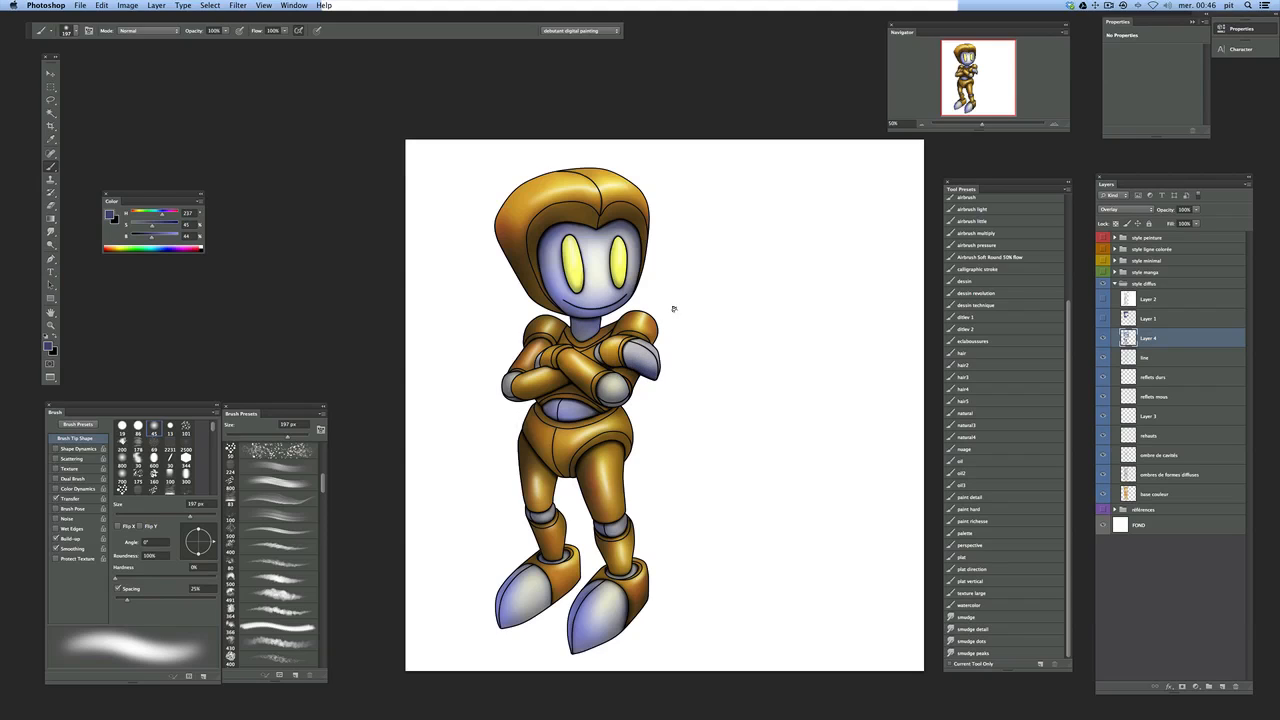